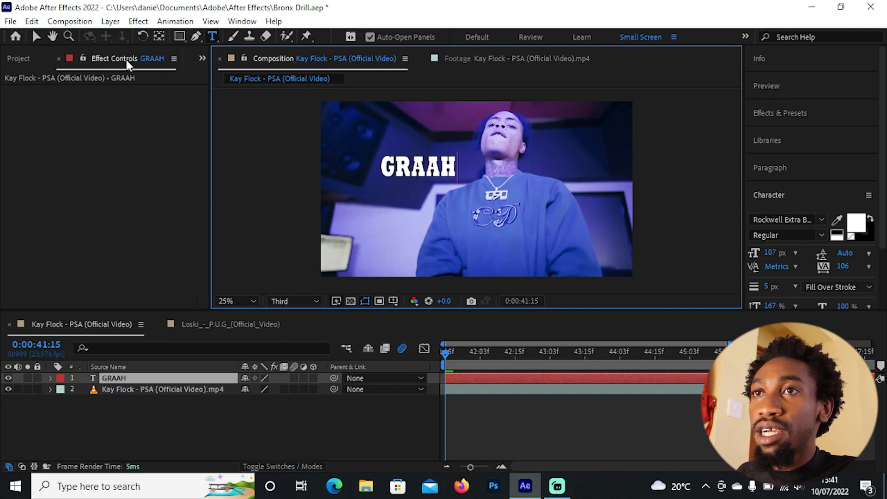
Move the GRAAH text slightly lower and closer to the performer in the frame.
{"action": "left_click", "coordinate": [34, 35]}
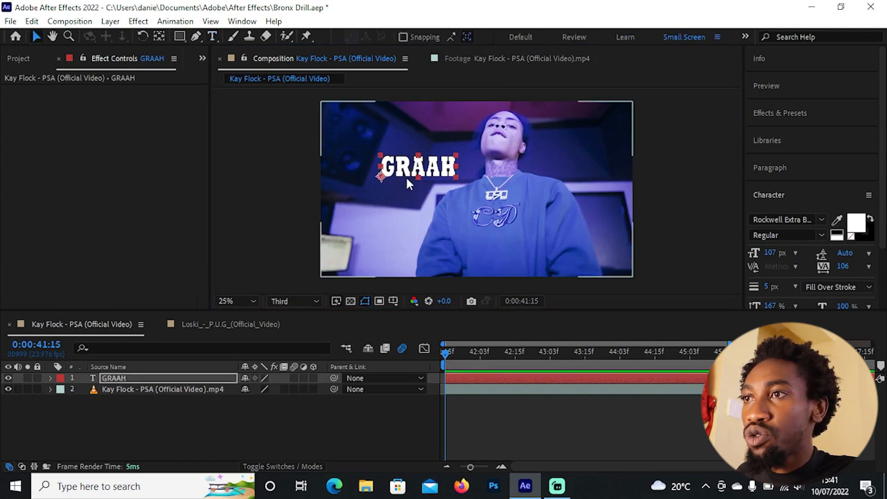
{"action": "left_click_drag", "start_coordinate": [405, 176], "coordinate": [421, 180]}
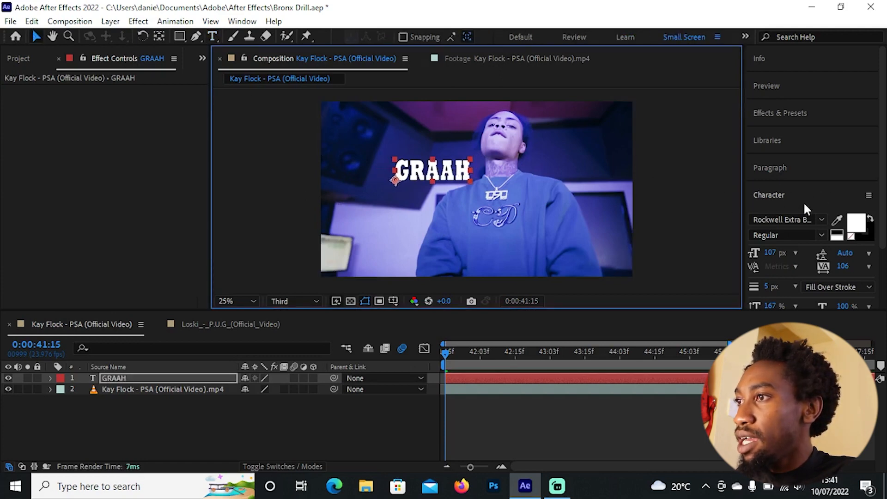
{"action": "left_click", "coordinate": [790, 195]}
{"action": "left_click", "coordinate": [784, 198]}
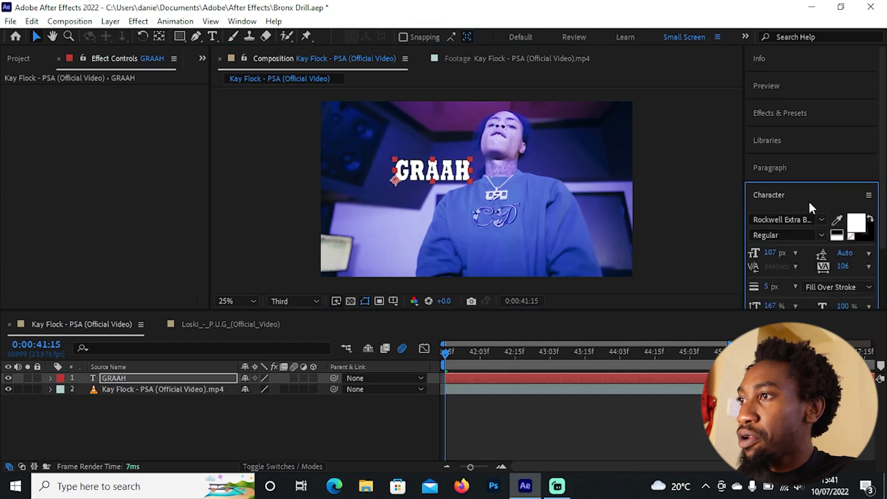
{"action": "left_click", "coordinate": [242, 21]}
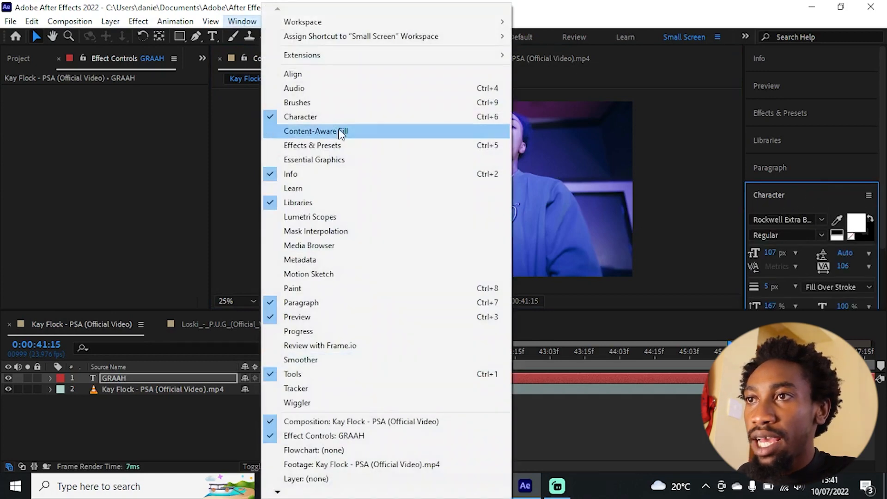
{"action": "left_click", "coordinate": [567, 5]}
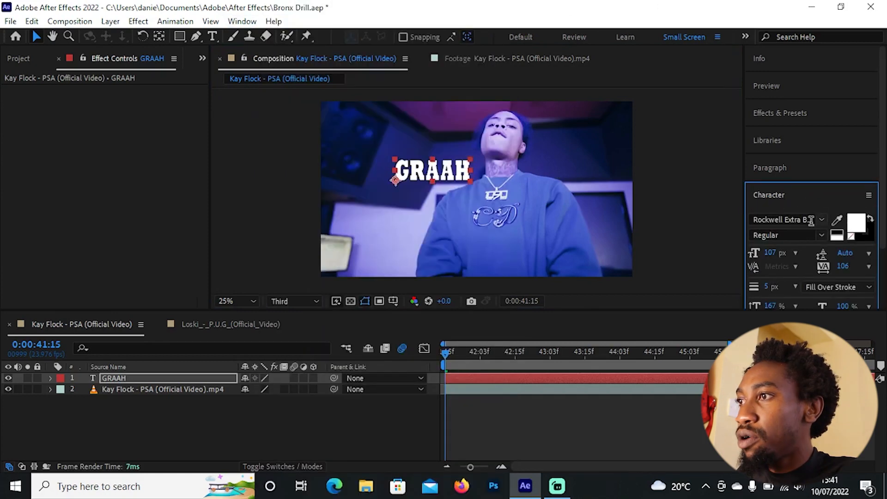
Change the GRAAH text's font to Gill Sans Ultra Bold.
{"action": "left_click", "coordinate": [811, 218]}
{"action": "scroll", "coordinate": [745, 316], "scroll_direction": "down", "scroll_amount": 2}
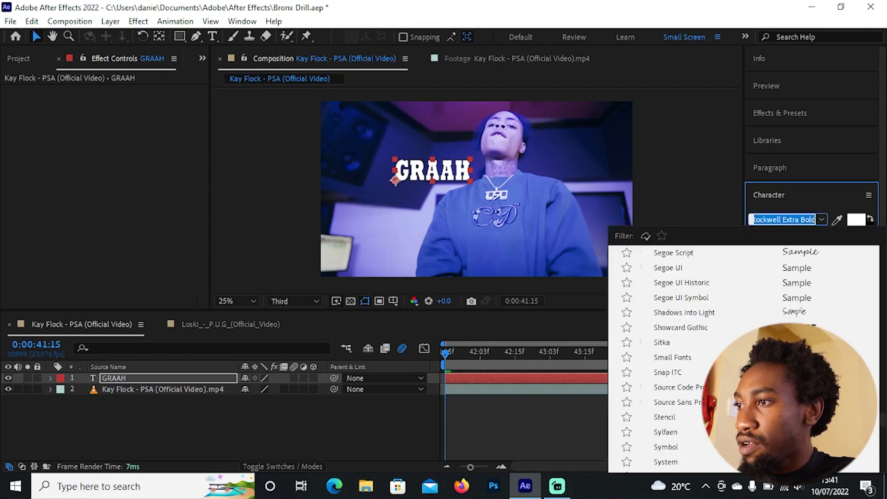
{"action": "left_click", "coordinate": [681, 327]}
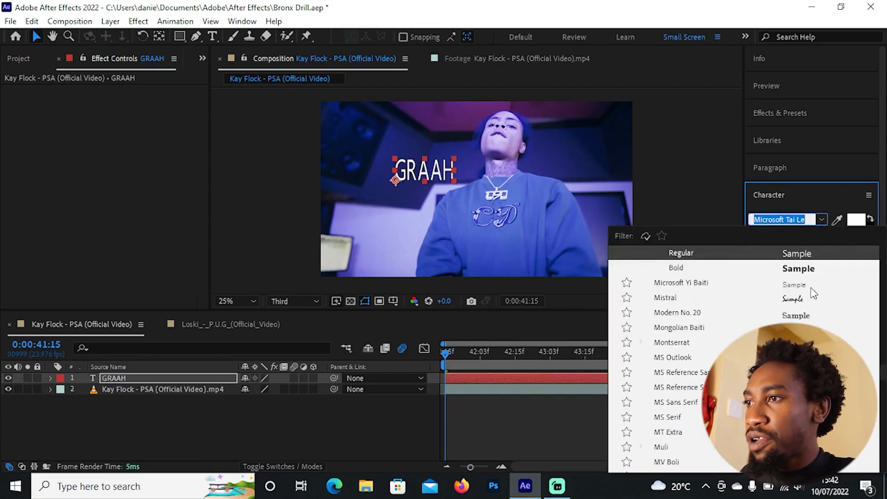
{"action": "scroll", "coordinate": [813, 294], "scroll_direction": "up", "scroll_amount": 8}
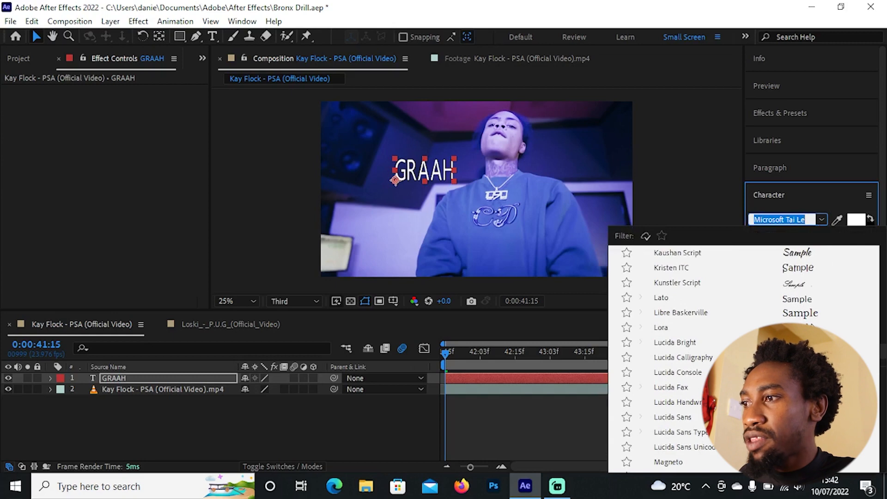
{"action": "scroll", "coordinate": [827, 329], "scroll_direction": "down", "scroll_amount": 2}
{"action": "left_click_drag", "start_coordinate": [884, 362], "coordinate": [882, 325]}
{"action": "left_click", "coordinate": [748, 416]}
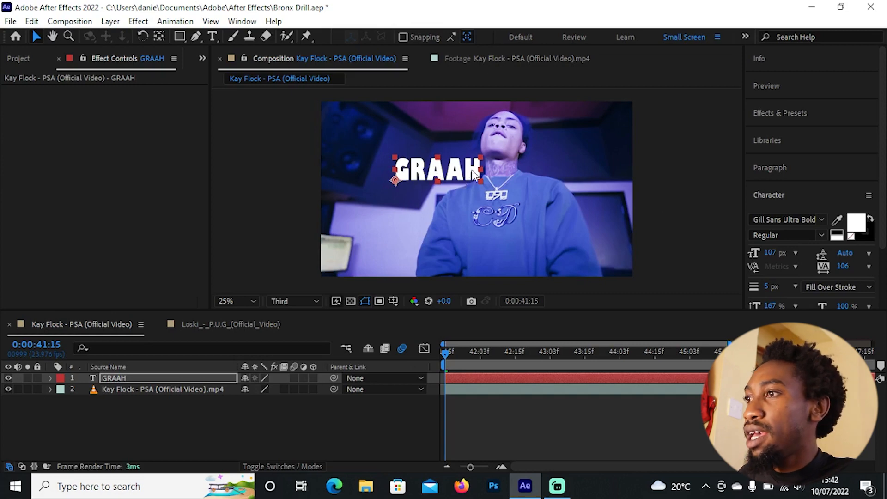
Set the GRAAH text's fill colour to bright red, F60B0B.
{"action": "left_click", "coordinate": [857, 224]}
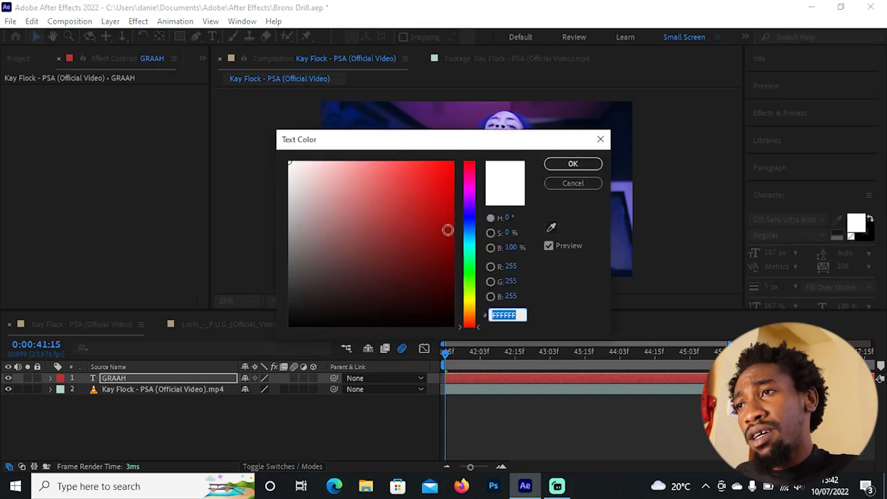
{"action": "left_click_drag", "start_coordinate": [444, 205], "coordinate": [446, 167]}
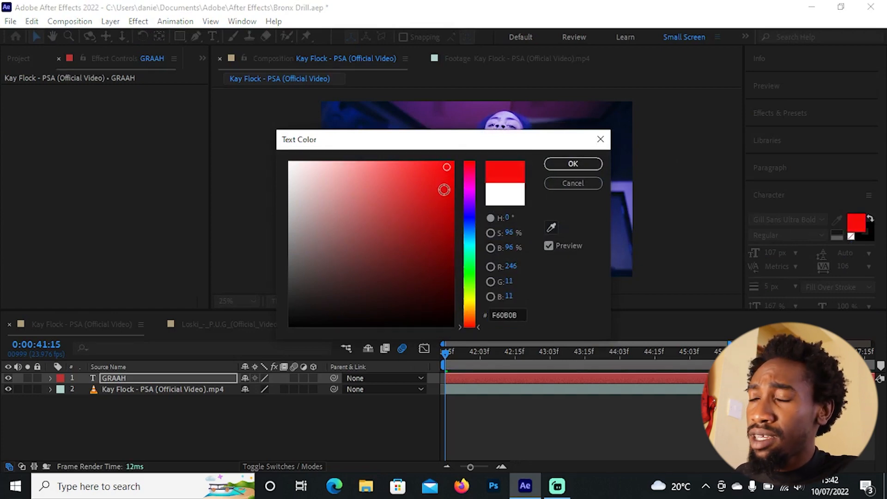
{"action": "left_click", "coordinate": [572, 165]}
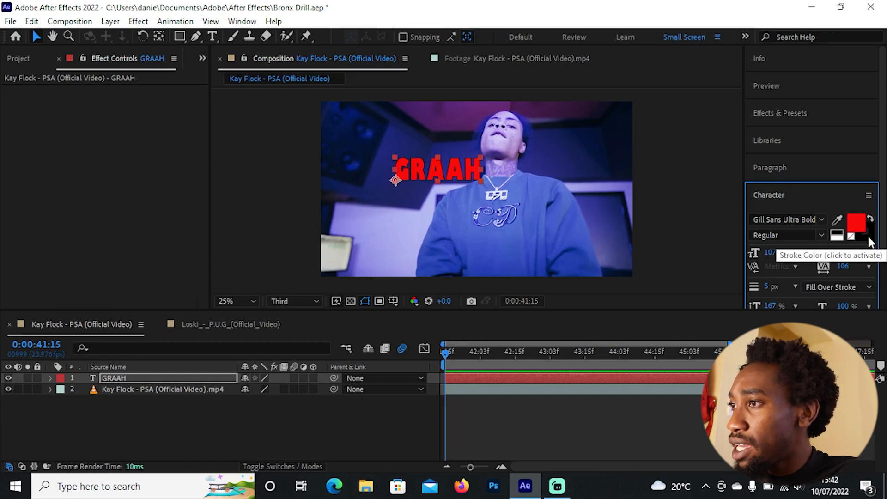
Set the GRAAH text's stroke colour to black, 000000.
{"action": "left_click", "coordinate": [868, 238]}
{"action": "left_click", "coordinate": [867, 237]}
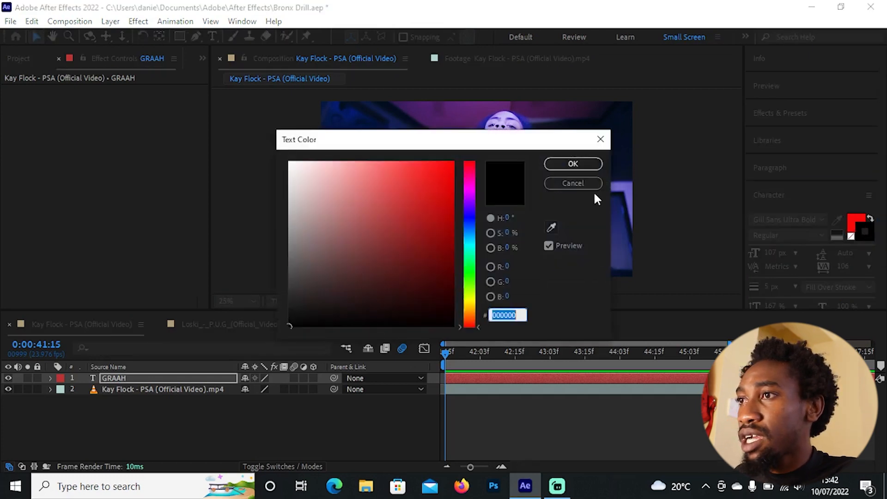
{"action": "left_click", "coordinate": [443, 181]}
{"action": "left_click_drag", "start_coordinate": [443, 182], "coordinate": [446, 326]}
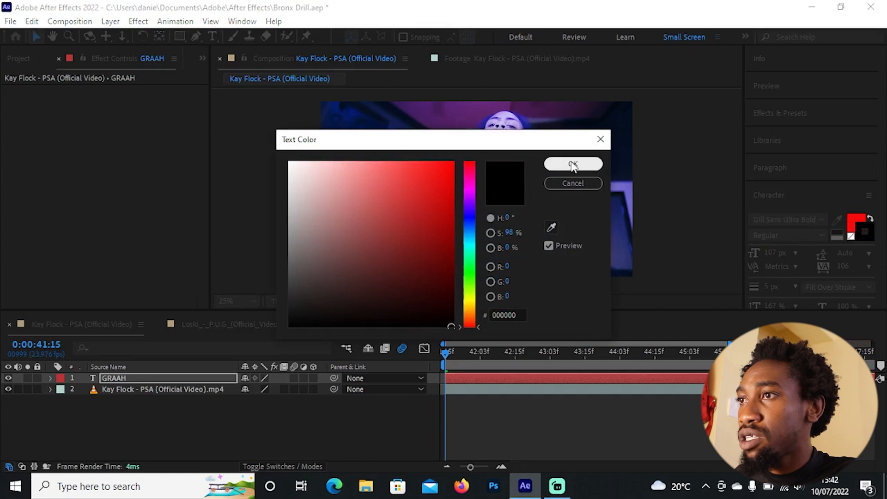
{"action": "left_click", "coordinate": [573, 164]}
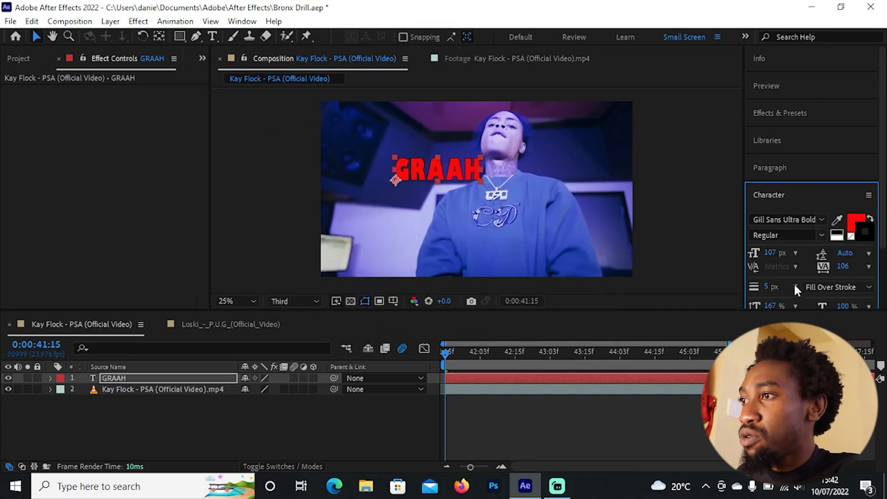
Draw the GRAAH text's outline with Stroke Over Fill and a stroke width of 10 px.
{"action": "scroll", "coordinate": [793, 287], "scroll_direction": "down", "scroll_amount": 3}
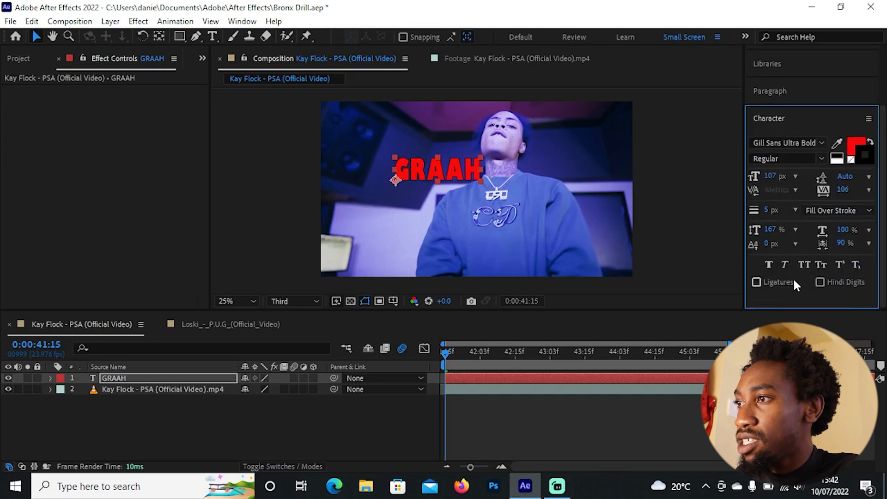
{"action": "left_click", "coordinate": [835, 210]}
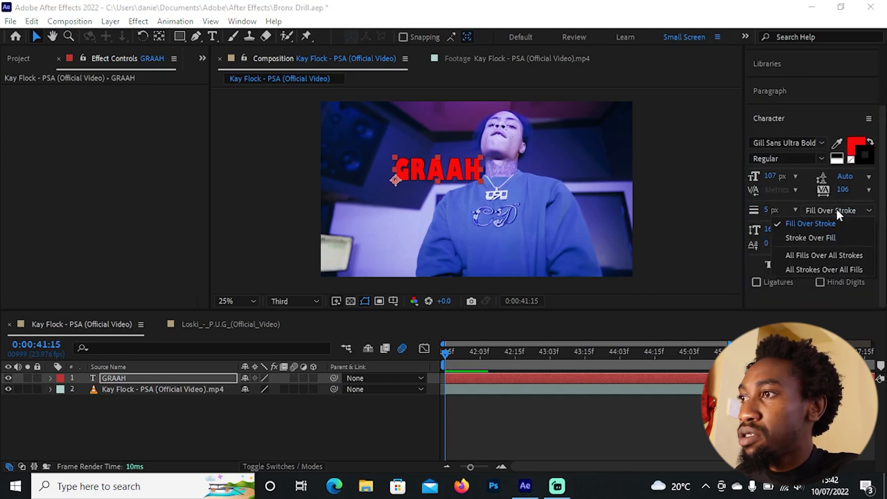
{"action": "left_click", "coordinate": [831, 236]}
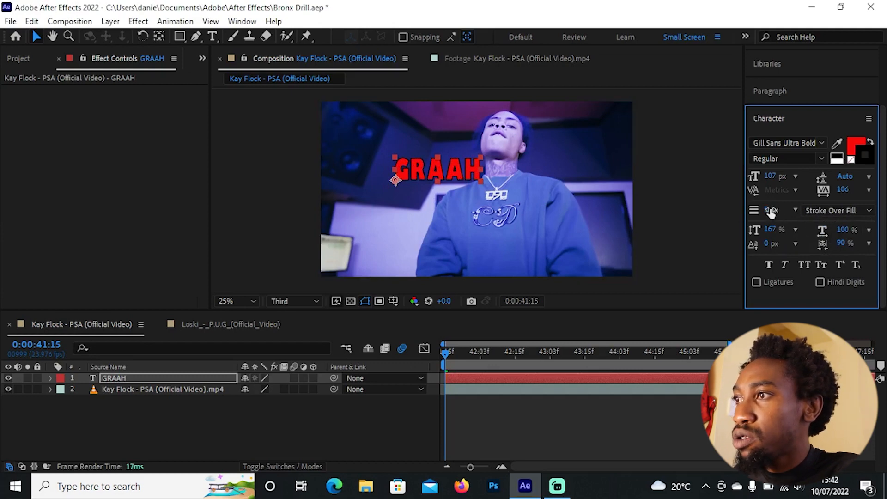
{"action": "mouse_move", "coordinate": [767, 210]}
{"action": "left_mouse_down"}
{"action": "mouse_move", "coordinate": [784, 211]}
{"action": "mouse_move", "coordinate": [765, 212]}
{"action": "left_mouse_up"}
{"action": "left_click", "coordinate": [672, 149]}
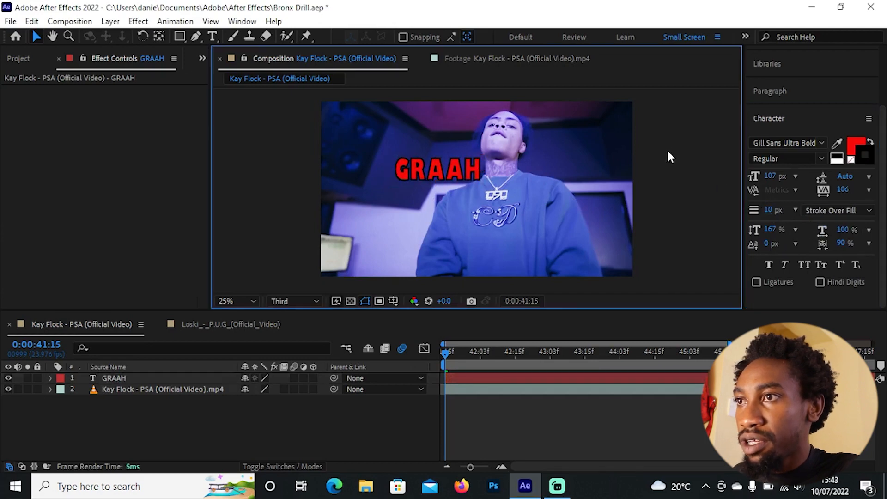
Split the GRAAH layer at 0:00:43:01 and delete the part after the split.
{"action": "left_click", "coordinate": [452, 379]}
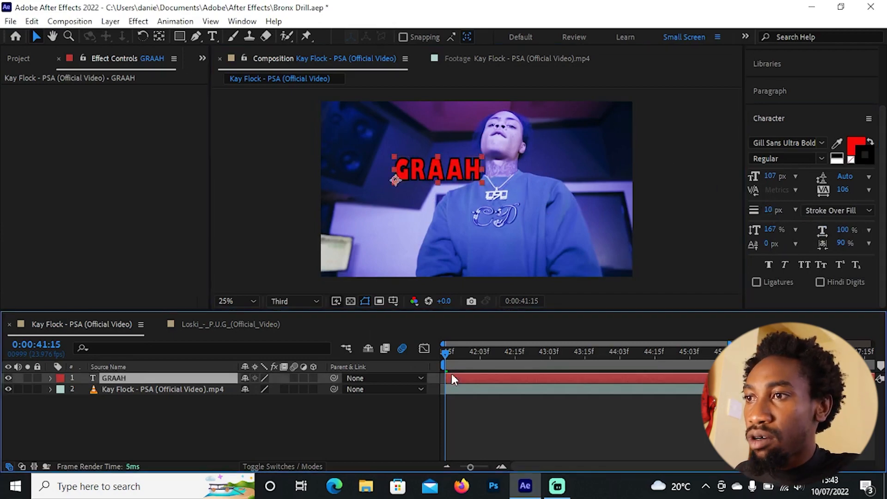
{"action": "left_click_drag", "start_coordinate": [463, 356], "coordinate": [543, 365]}
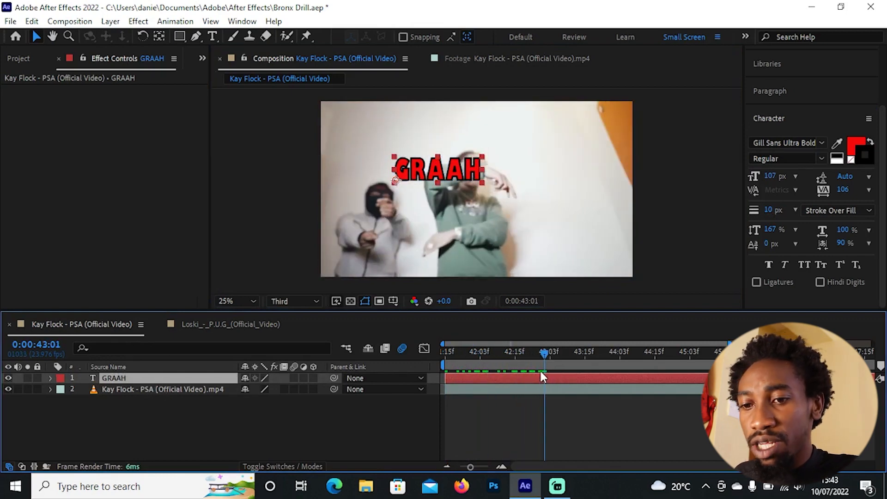
{"action": "key", "text": "ctrl+shift+d"}
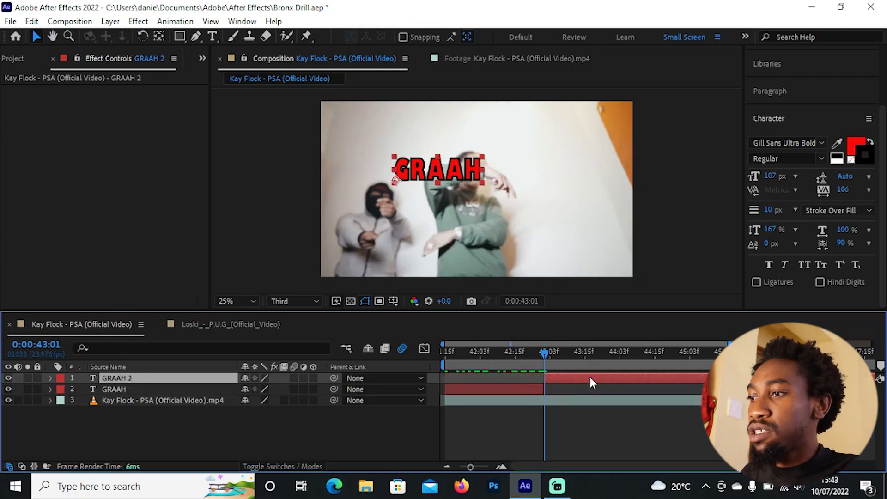
{"action": "key", "text": "Delete"}
Set the preview resolution to Full and duplicate the trimmed GRAAH layer twice.
{"action": "left_click_drag", "start_coordinate": [518, 356], "coordinate": [467, 367]}
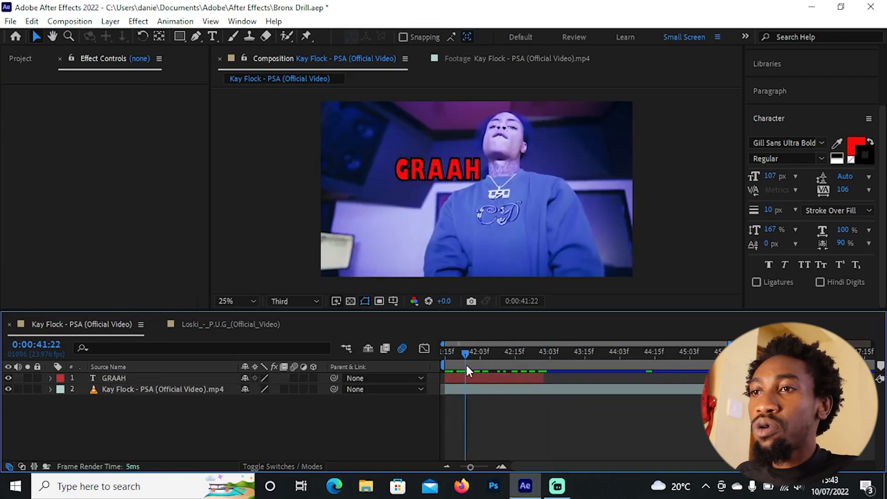
{"action": "left_click", "coordinate": [501, 377]}
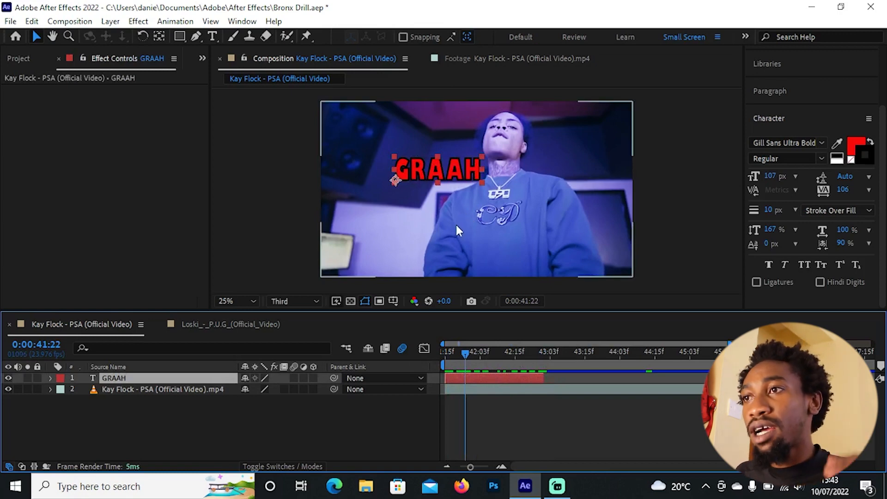
{"action": "key", "text": "ctrl+j"}
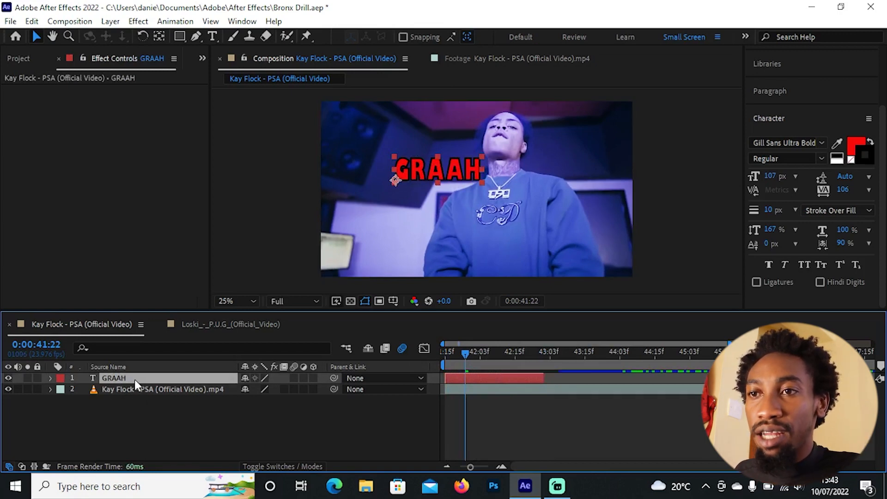
{"action": "key", "text": "ctrl+d"}
{"action": "key", "text": "ctrl+d"}
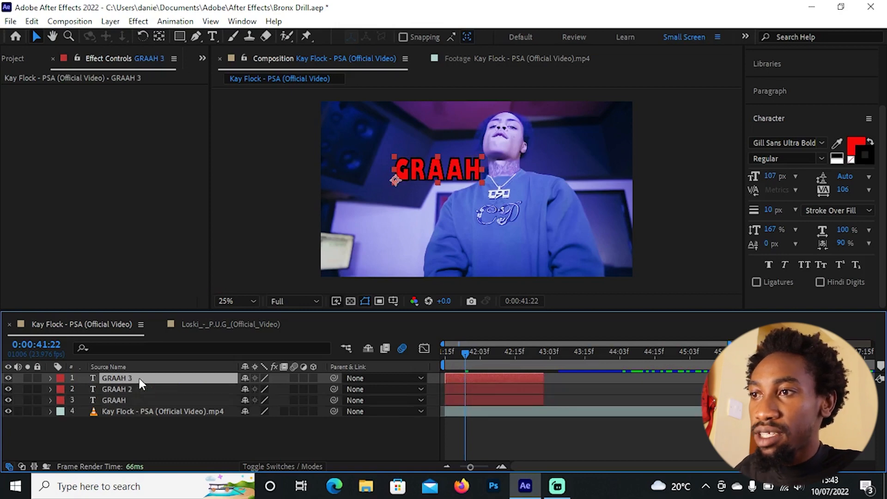
Place the two duplicate text layers one after the other in time, directly following the original GRAAH layer.
{"action": "left_click_drag", "start_coordinate": [510, 378], "coordinate": [661, 378]}
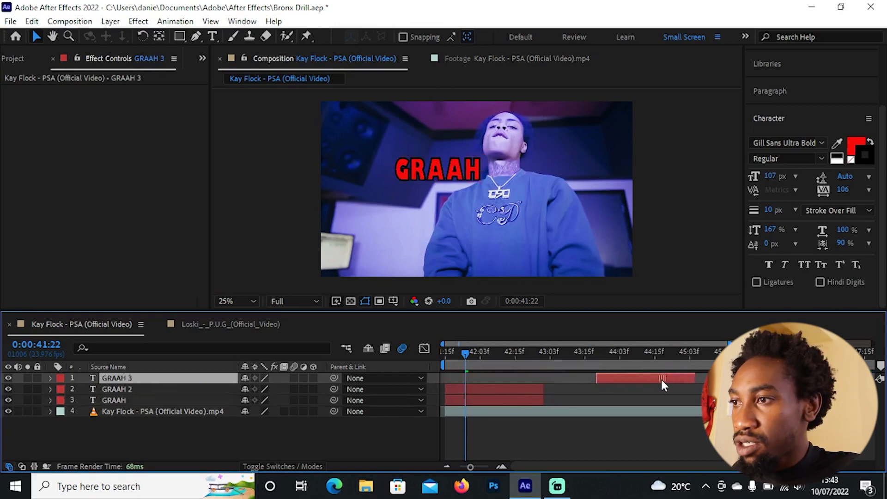
{"action": "left_click_drag", "start_coordinate": [536, 390], "coordinate": [662, 366]}
{"action": "left_click_drag", "start_coordinate": [581, 365], "coordinate": [571, 365]}
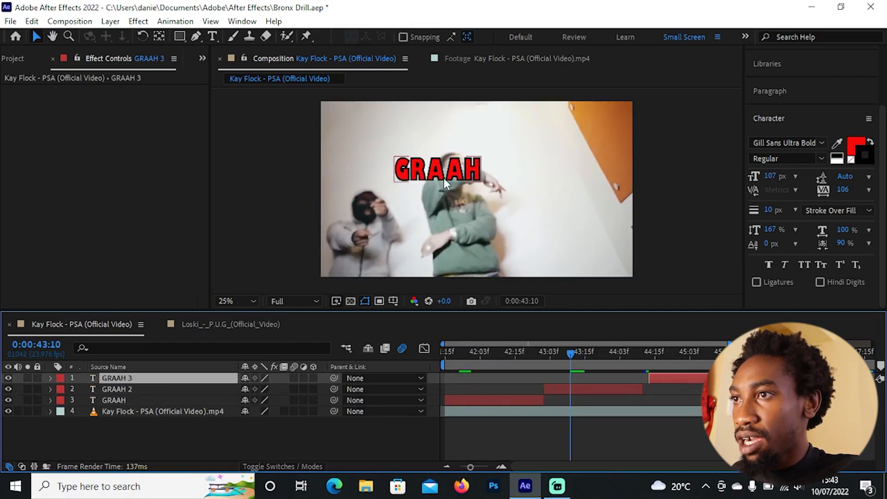
Replace the wording of the last duplicate text layer with BOOM, previewing it at 0:00:44:17.
{"action": "left_click_drag", "start_coordinate": [581, 359], "coordinate": [662, 359]}
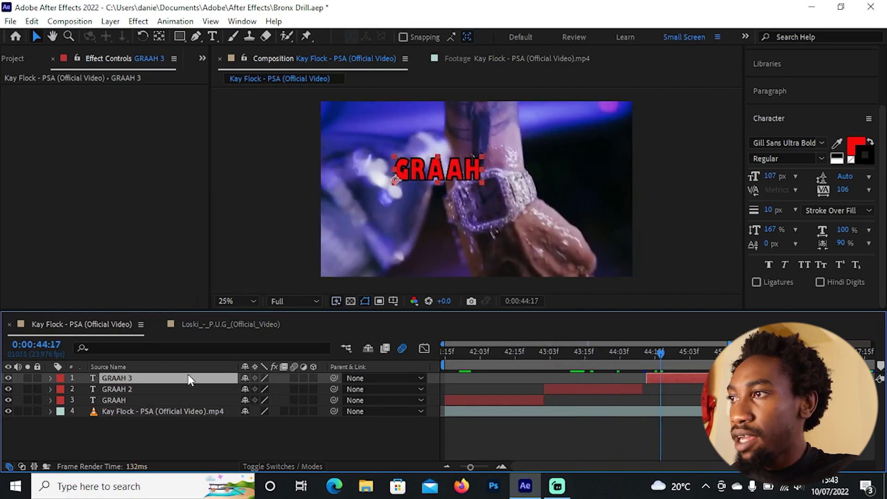
{"action": "double_click", "coordinate": [465, 177]}
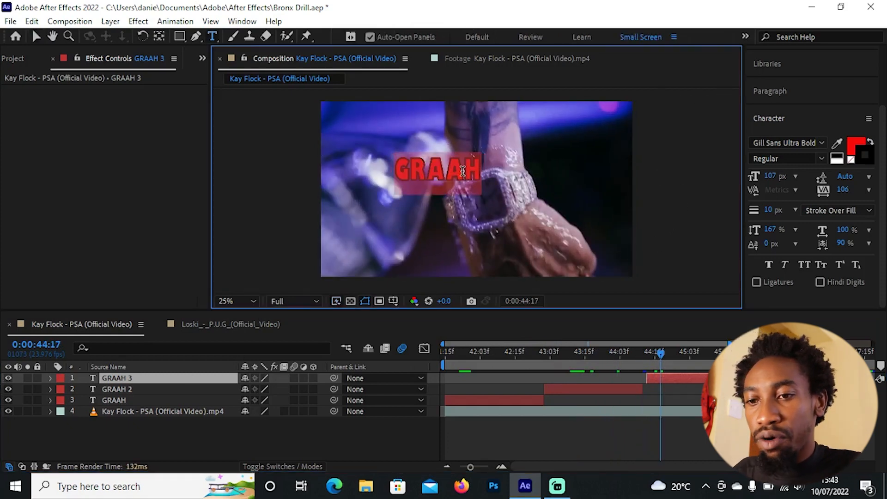
{"action": "type", "text": "BOOM"}
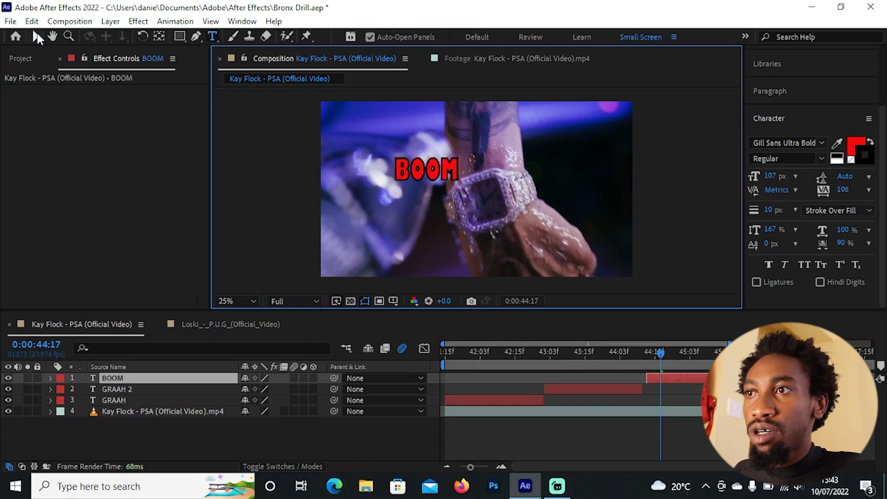
{"action": "left_click", "coordinate": [36, 36]}
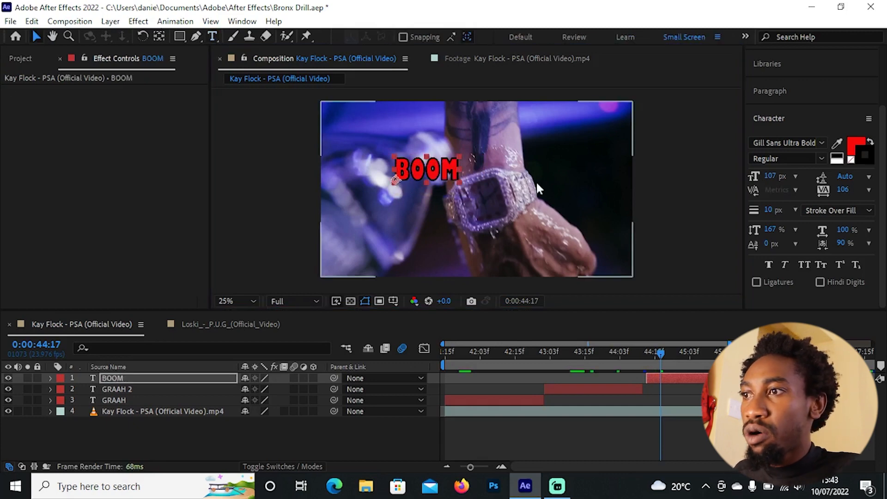
Set the BOOM text's fill colour to yellow, EEF60B.
{"action": "left_click", "coordinate": [855, 148]}
{"action": "left_click", "coordinate": [467, 309]}
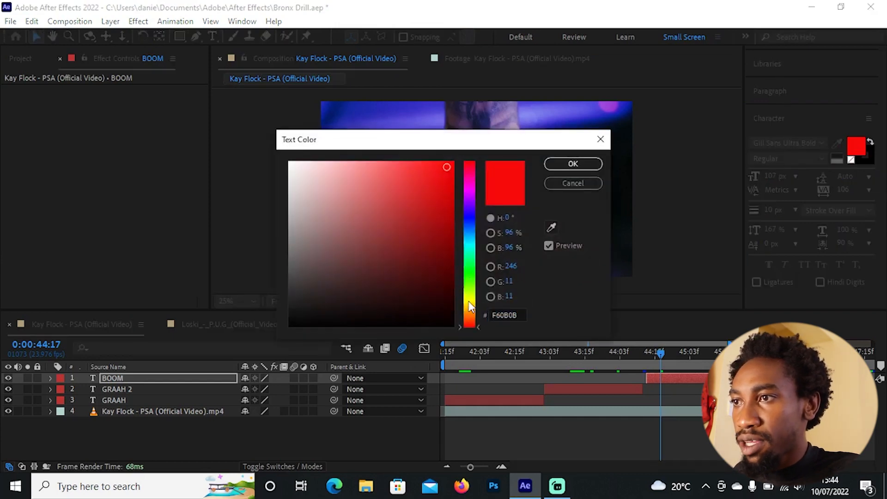
{"action": "mouse_move", "coordinate": [469, 305]}
{"action": "left_mouse_down"}
{"action": "mouse_move", "coordinate": [471, 291]}
{"action": "mouse_move", "coordinate": [472, 300]}
{"action": "left_mouse_up"}
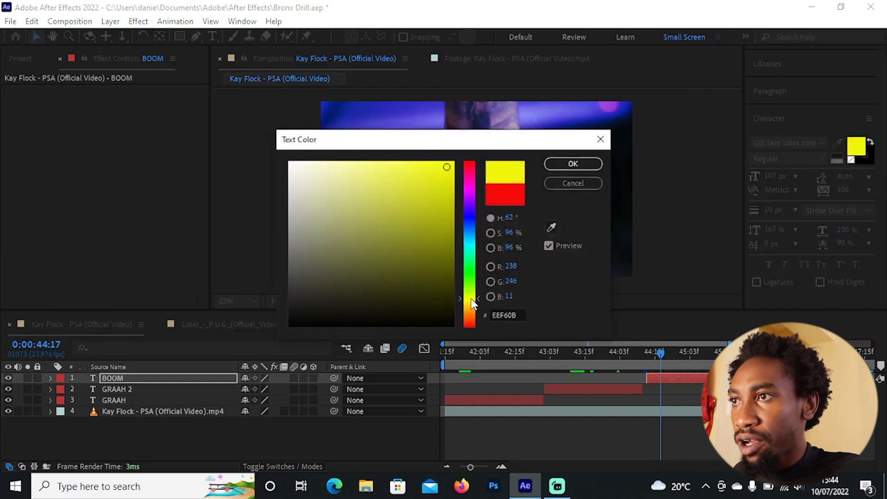
{"action": "left_click", "coordinate": [572, 164]}
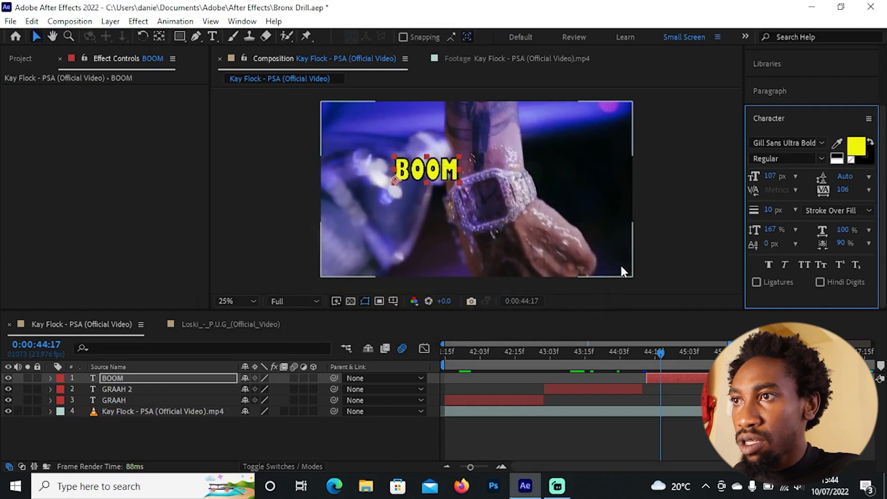
Change the BOOM text's stroke order to Fill Over Stroke.
{"action": "left_click", "coordinate": [666, 378]}
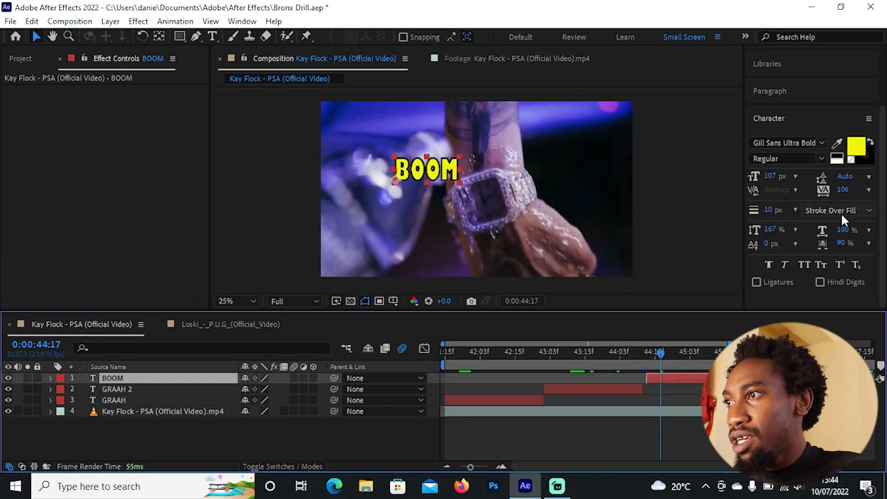
{"action": "left_click", "coordinate": [841, 209]}
{"action": "left_click", "coordinate": [839, 226]}
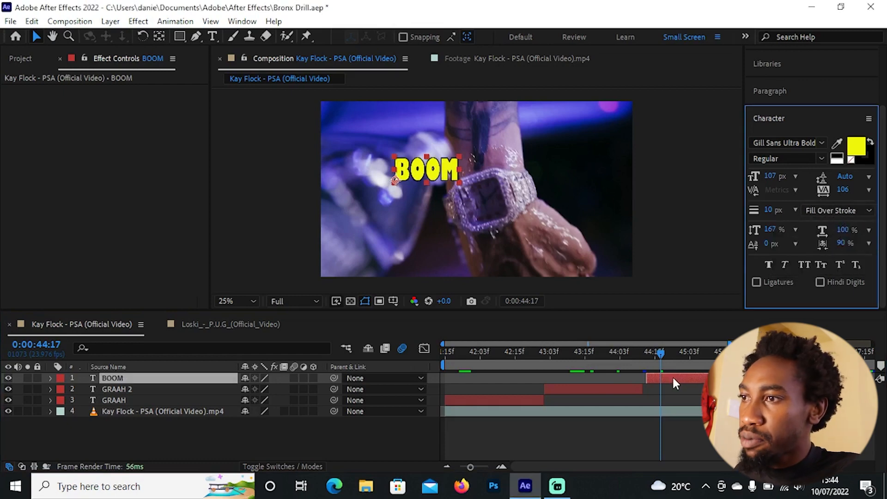
Shift the BOOM layer slightly earlier to directly follow GRAAH 2, and set the current time to 0:00:41:16.
{"action": "left_click_drag", "start_coordinate": [673, 375], "coordinate": [474, 360]}
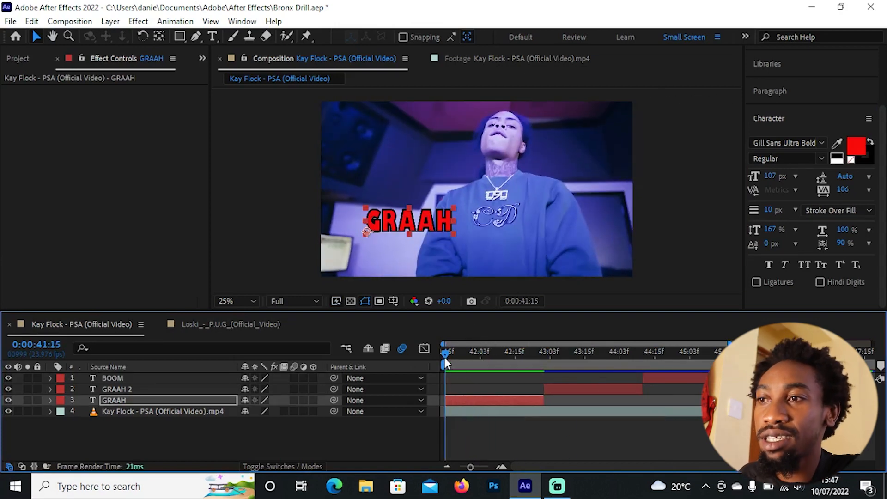
{"action": "left_click", "coordinate": [467, 357]}
{"action": "left_click_drag", "start_coordinate": [467, 357], "coordinate": [447, 357]}
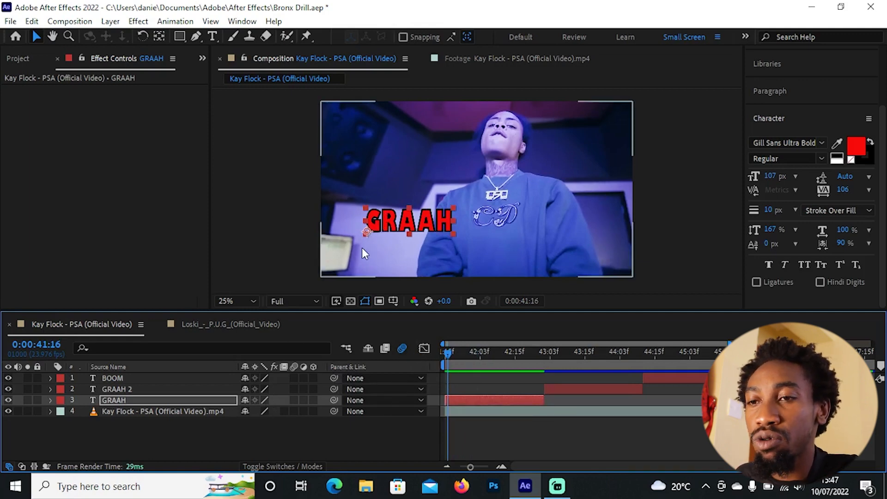
{"action": "key", "text": "r"}
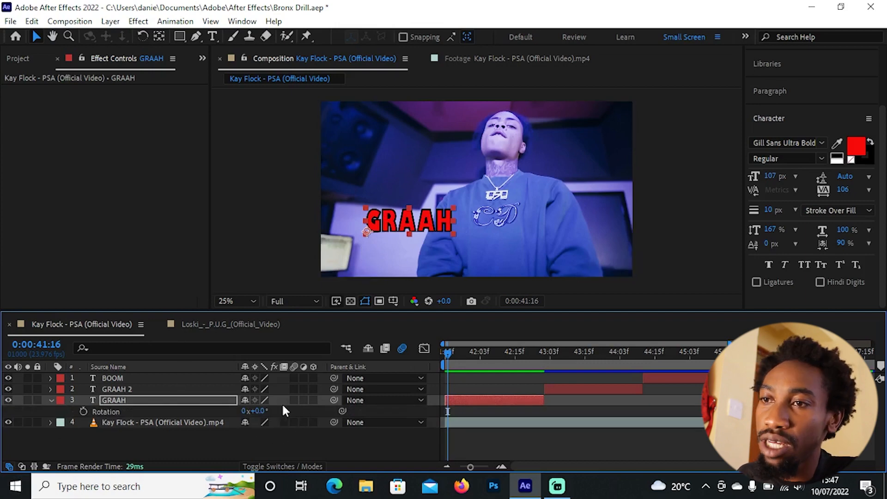
{"action": "left_click_drag", "start_coordinate": [257, 413], "coordinate": [245, 411]}
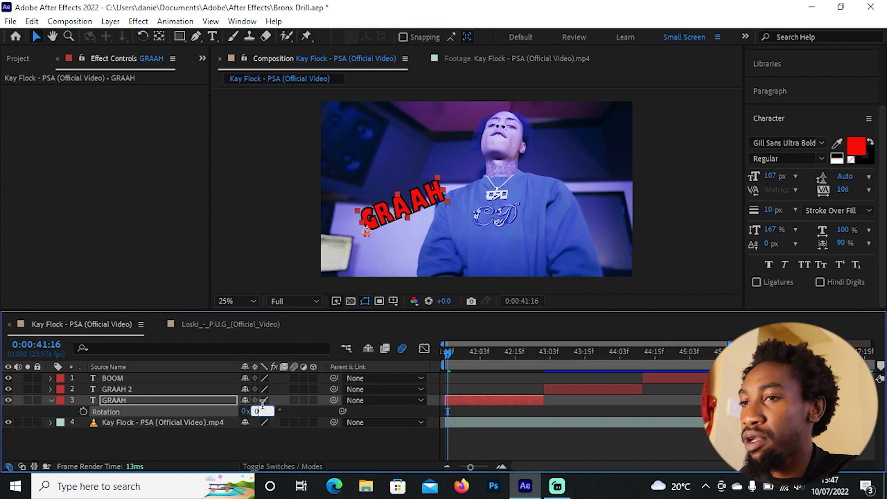
{"action": "key", "text": "Return"}
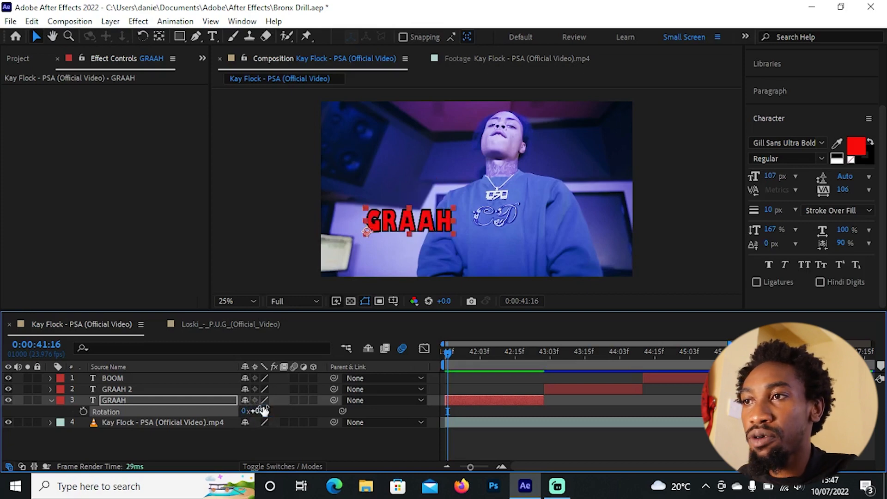
{"action": "left_click", "coordinate": [160, 39]}
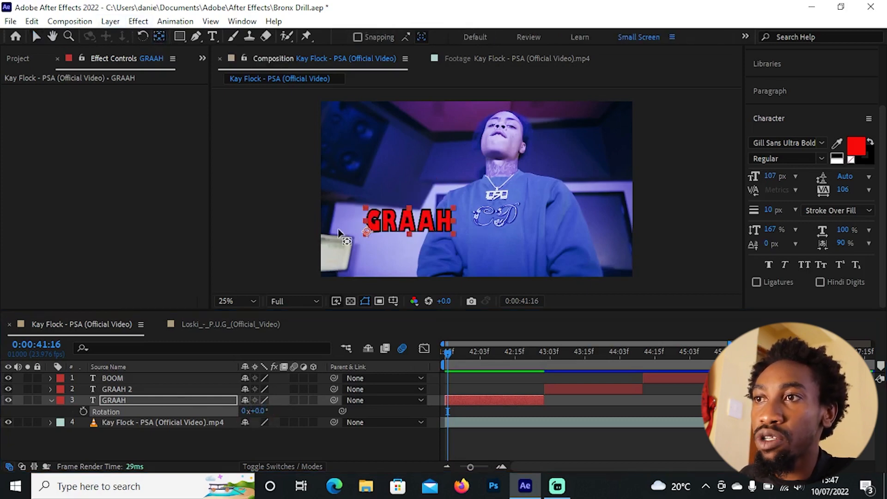
{"action": "left_click_drag", "start_coordinate": [367, 231], "coordinate": [407, 221]}
{"action": "key", "text": "ctrl+z"}
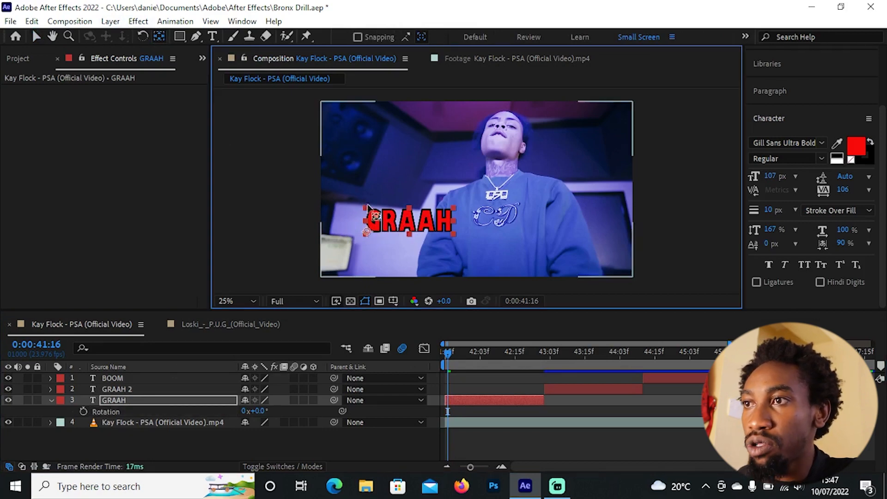
{"action": "left_click", "coordinate": [36, 36]}
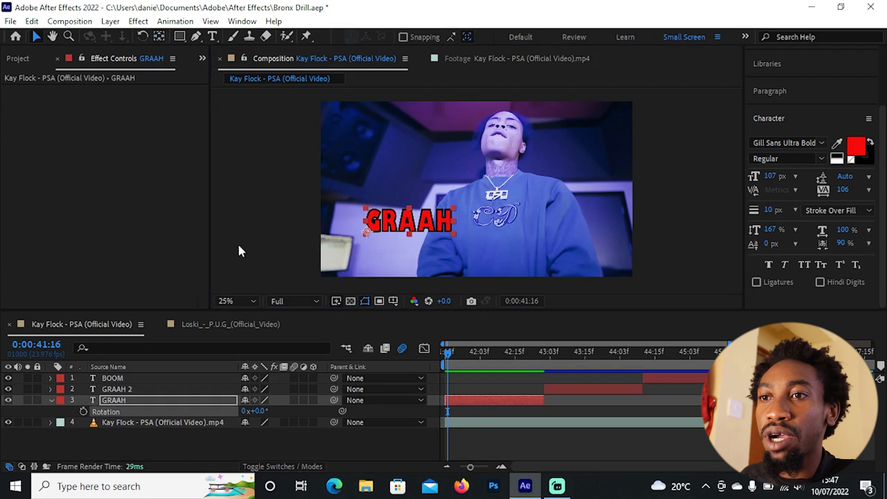
Center the anchor point of the first GRAAH layer in its layer content.
{"action": "left_click", "coordinate": [179, 399]}
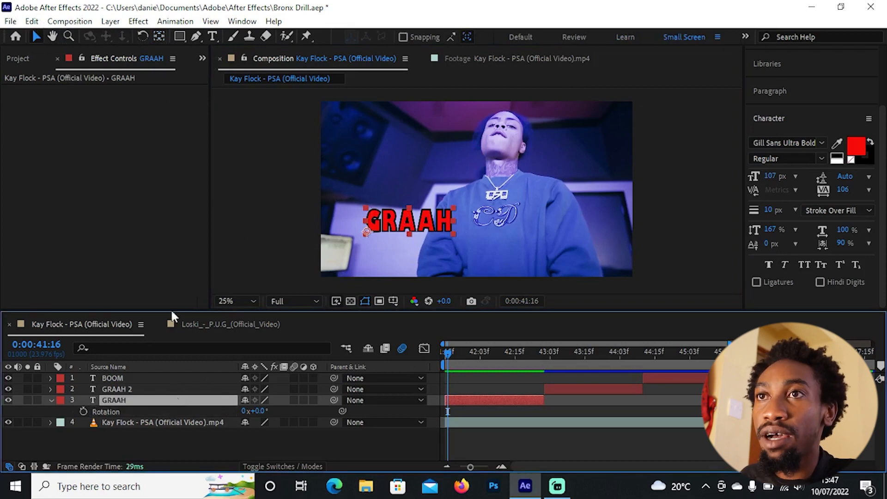
{"action": "left_click", "coordinate": [110, 21]}
{"action": "mouse_move", "coordinate": [219, 176]}
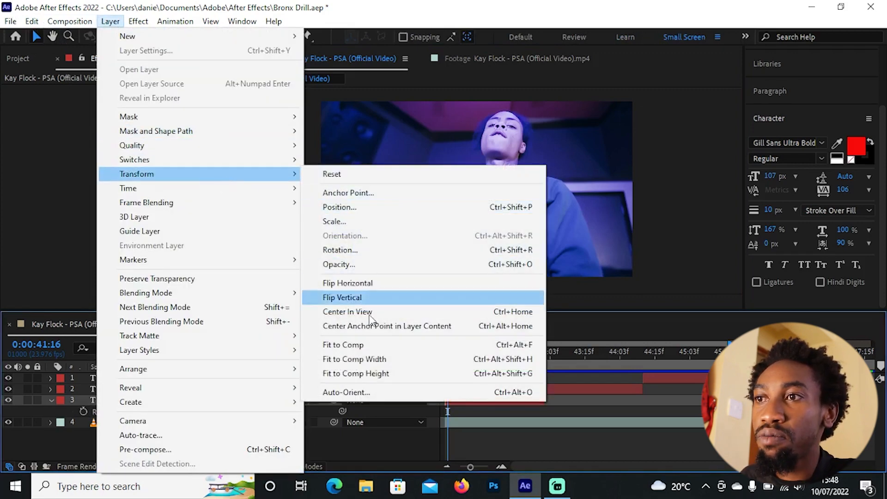
{"action": "left_click", "coordinate": [385, 328]}
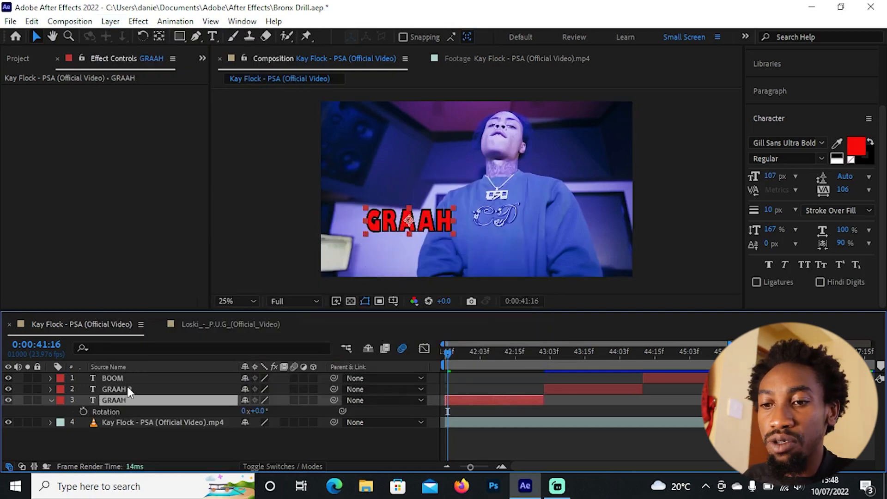
Add Position, Scale and Rotation keyframes to the first GRAAH layer and shift them a few frames past 0:00:41:16.
{"action": "key", "text": "shift+s"}
{"action": "key", "text": "shift+r"}
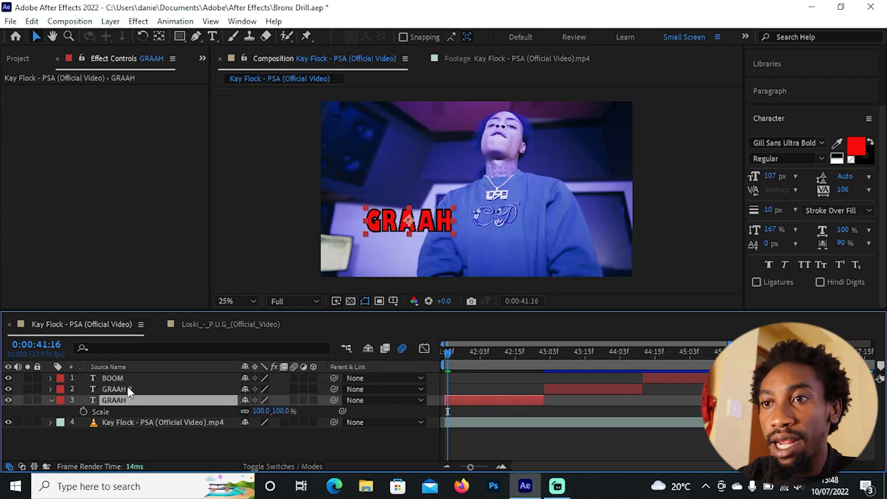
{"action": "key", "text": "shift+p"}
{"action": "key", "text": "shift+r"}
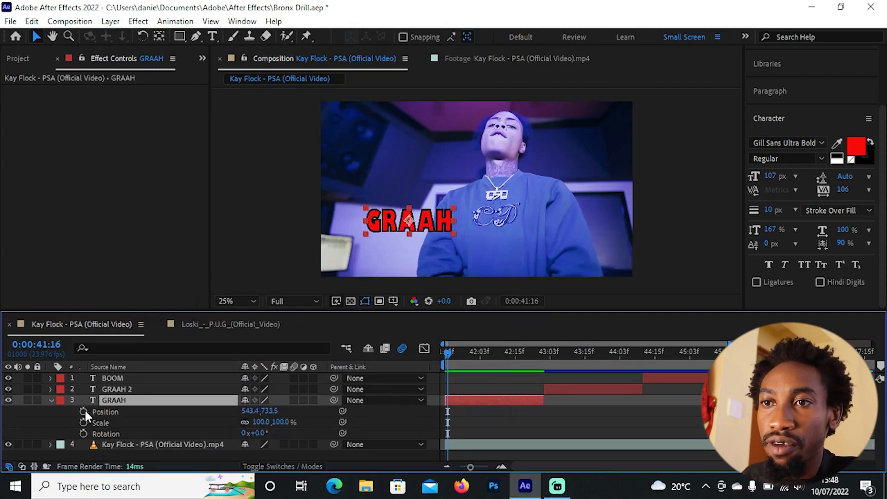
{"action": "left_click_drag", "start_coordinate": [84, 410], "coordinate": [84, 434]}
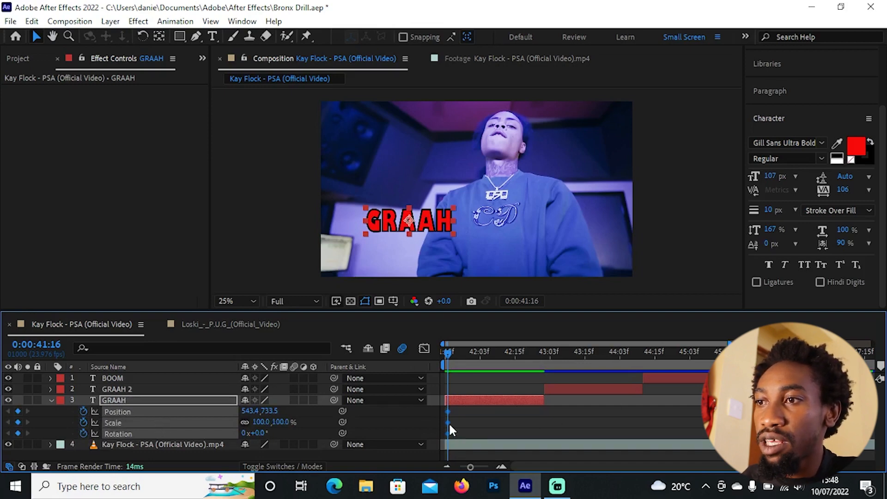
{"action": "left_click_drag", "start_coordinate": [448, 422], "coordinate": [468, 433]}
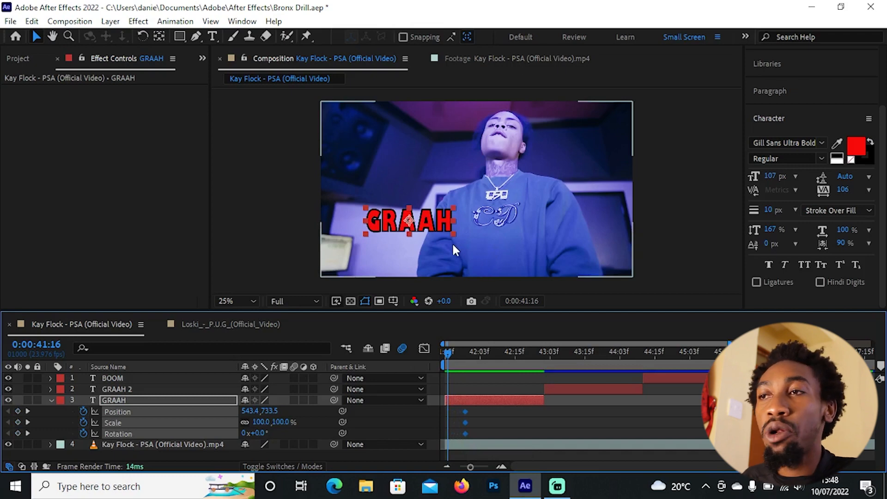
Keyframe GRAAH's starting state at 0:00:41:16 with rotation 108°, position 813.4, 733.5 and scale 3%.
{"action": "left_click", "coordinate": [309, 431]}
{"action": "left_click_drag", "start_coordinate": [256, 433], "coordinate": [323, 435]}
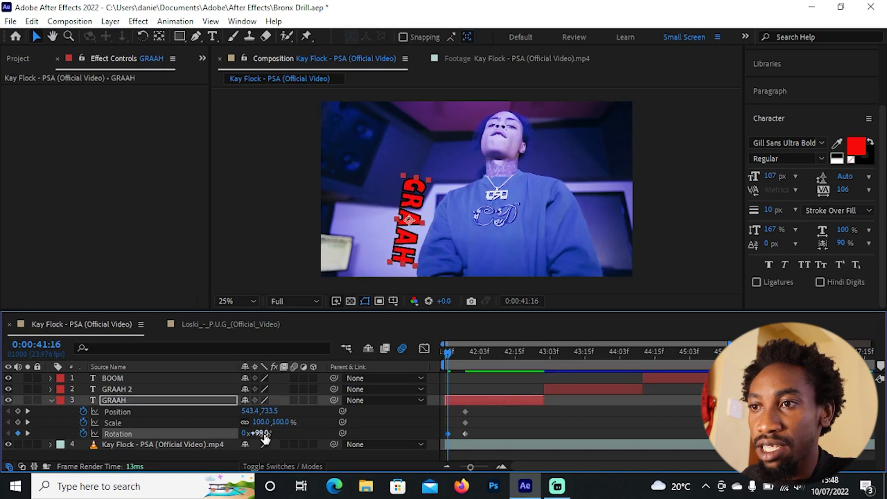
{"action": "left_click_drag", "start_coordinate": [261, 435], "coordinate": [364, 431]}
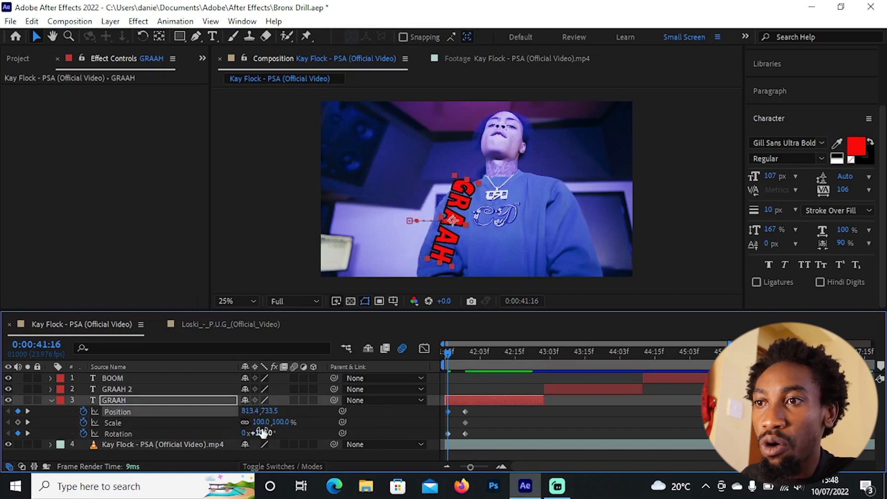
{"action": "left_click_drag", "start_coordinate": [264, 425], "coordinate": [227, 423]}
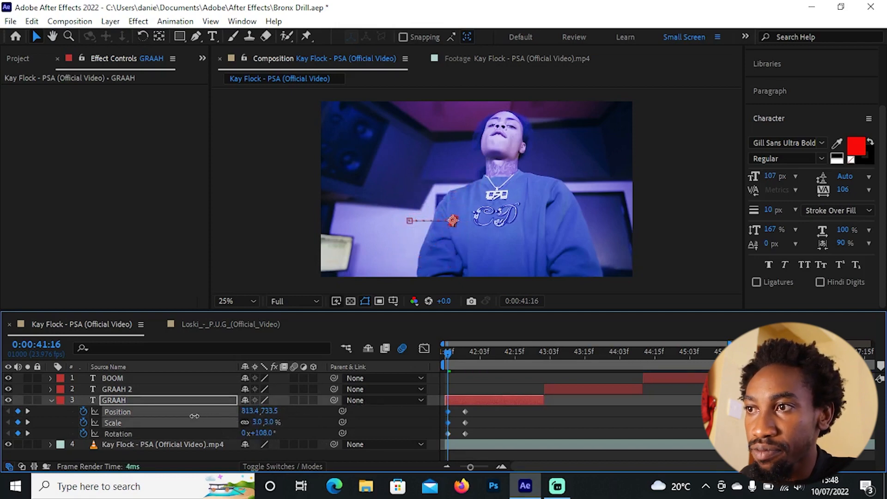
Copy GRAAH's starting Position, Scale and Rotation keyframes and paste them at 0:00:42:05.
{"action": "left_click", "coordinate": [452, 353]}
{"action": "left_click_drag", "start_coordinate": [452, 358], "coordinate": [478, 368]}
{"action": "left_click_drag", "start_coordinate": [448, 373], "coordinate": [487, 364]}
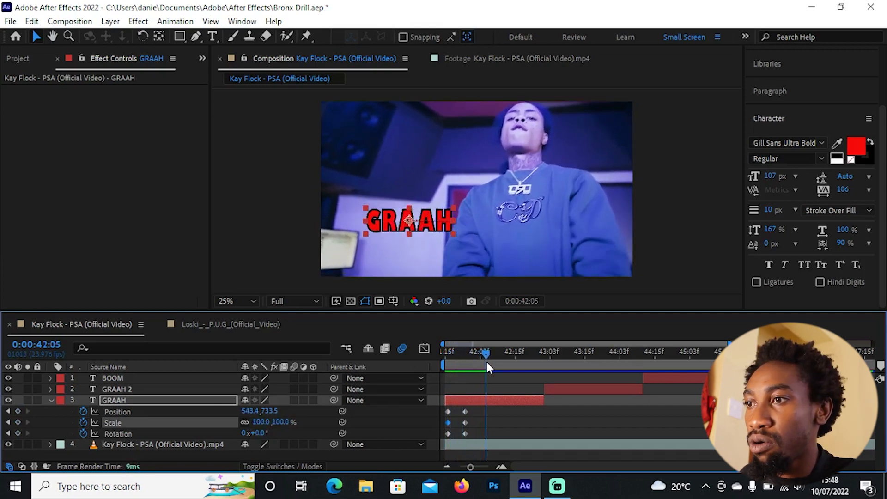
{"action": "left_click_drag", "start_coordinate": [453, 409], "coordinate": [434, 445]}
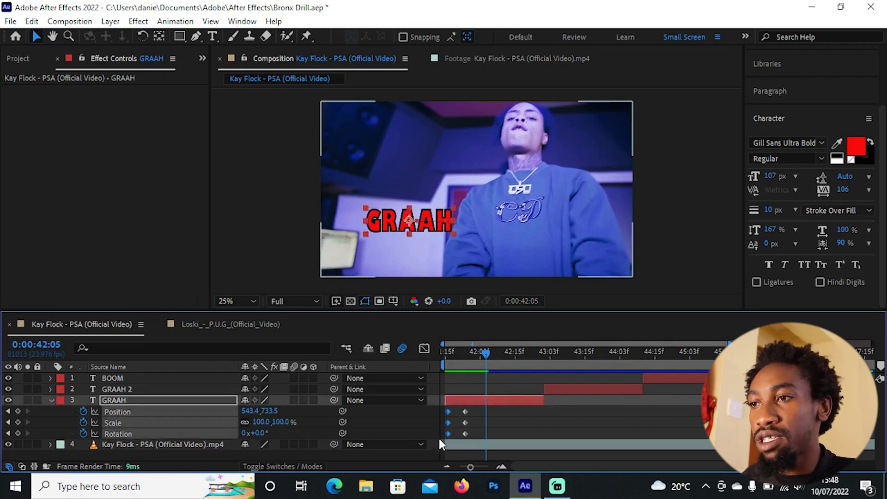
{"action": "key", "text": "ctrl+c"}
{"action": "key", "text": "ctrl+v"}
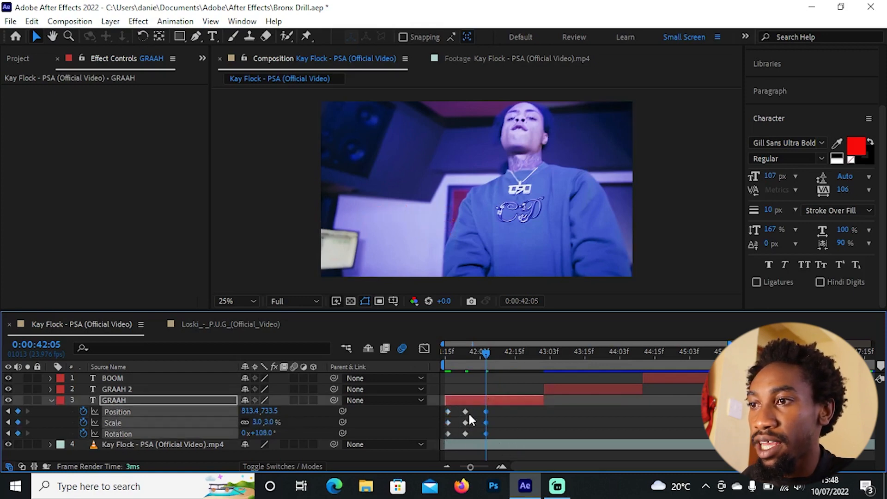
Move GRAAH's middle keyframes to 0:00:41:23, preview the animation, and move the final keyframes to 0:00:42:06.
{"action": "left_click_drag", "start_coordinate": [454, 437], "coordinate": [464, 413]}
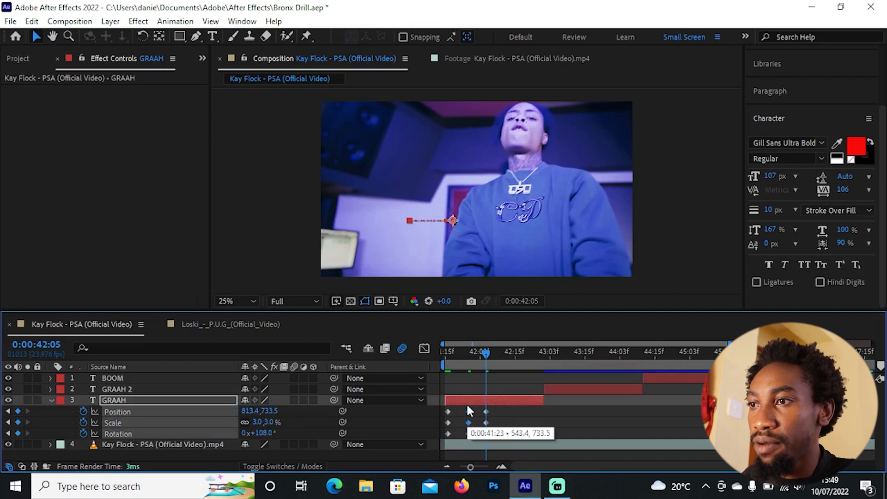
{"action": "key", "text": "space"}
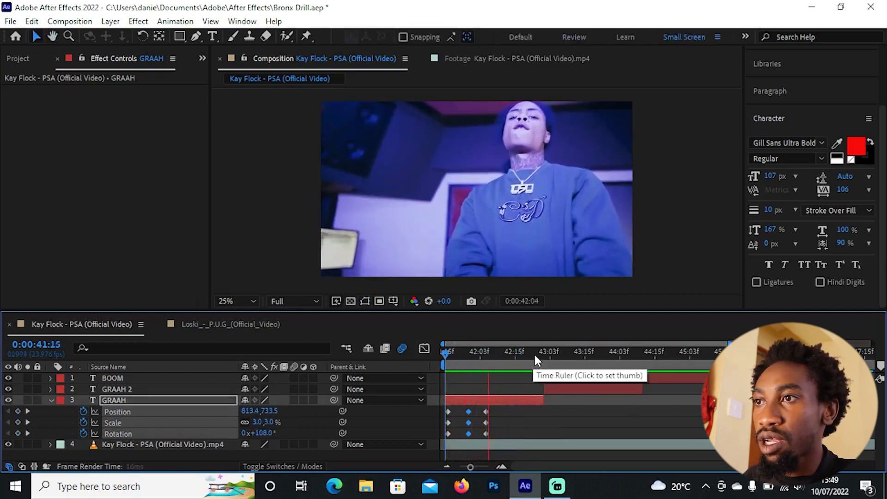
{"action": "key", "text": "space"}
{"action": "mouse_move", "coordinate": [451, 354]}
{"action": "left_mouse_down"}
{"action": "mouse_move", "coordinate": [437, 353]}
{"action": "mouse_move", "coordinate": [472, 359]}
{"action": "mouse_move", "coordinate": [450, 367]}
{"action": "mouse_move", "coordinate": [473, 365]}
{"action": "mouse_move", "coordinate": [448, 357]}
{"action": "left_mouse_up"}
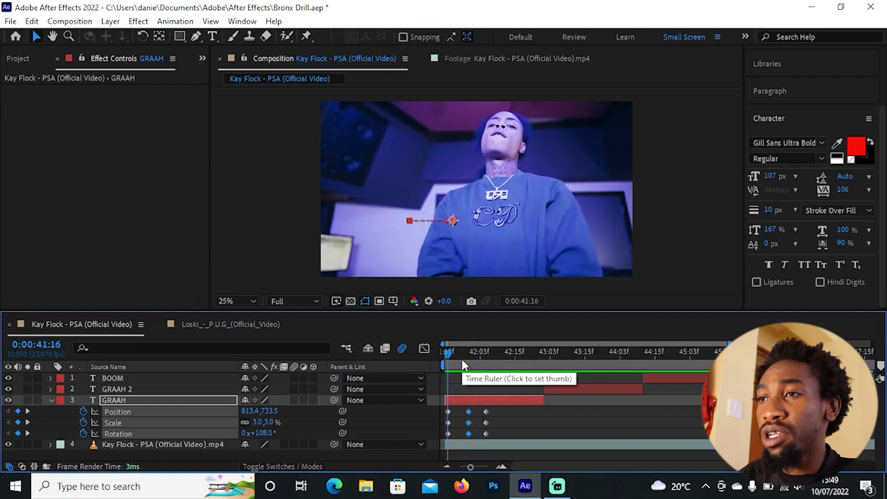
{"action": "key", "text": "space"}
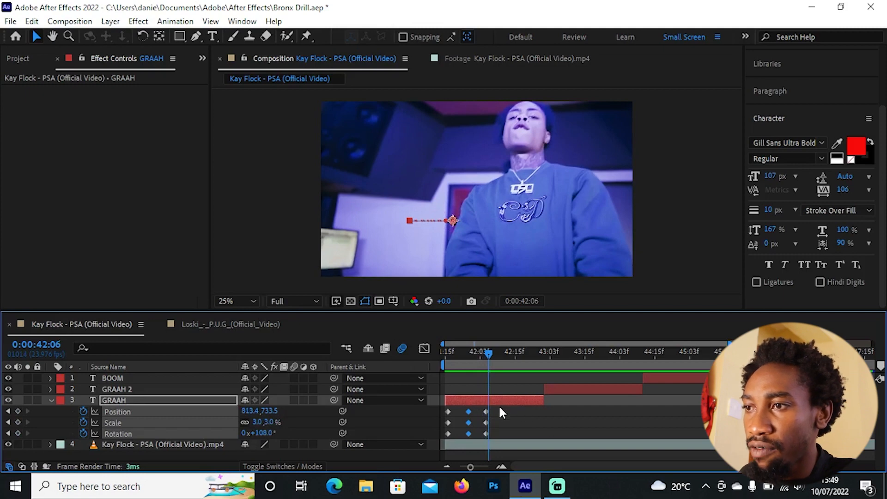
{"action": "left_click_drag", "start_coordinate": [496, 410], "coordinate": [481, 434]}
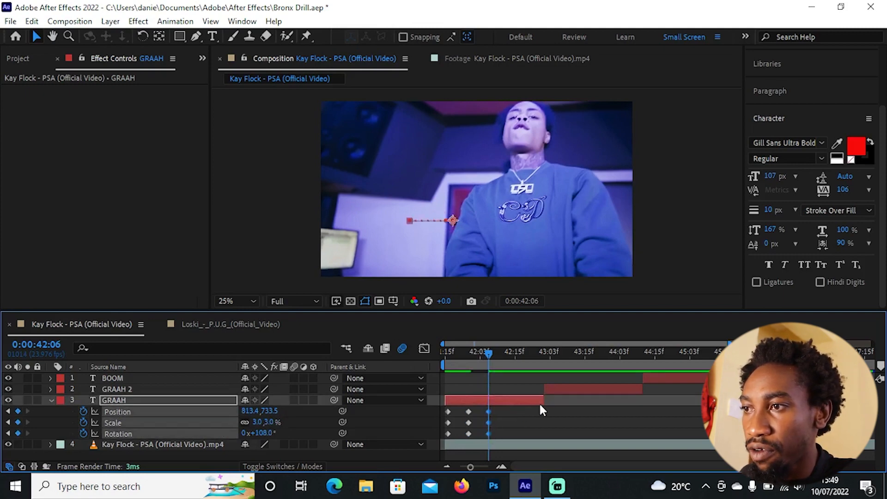
Trim the first GRAAH layer to end just after its last keyframes and move GRAAH 2 to start directly after it.
{"action": "left_click_drag", "start_coordinate": [541, 401], "coordinate": [494, 403]}
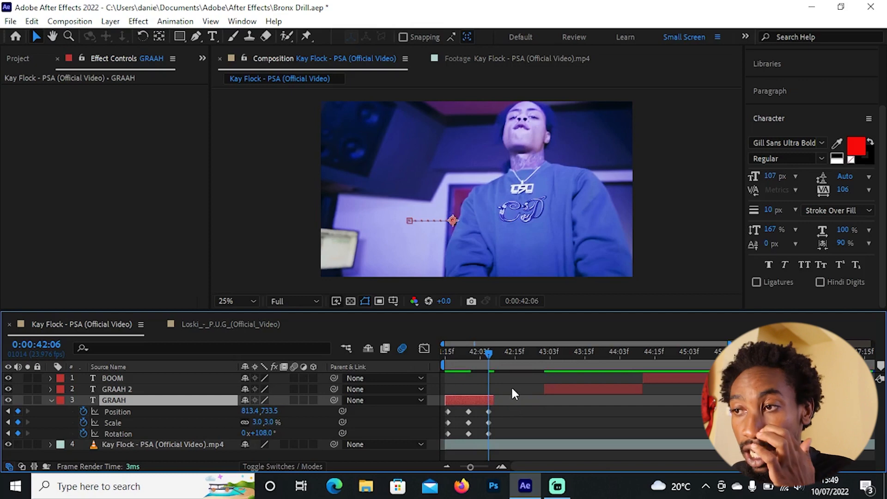
{"action": "left_click_drag", "start_coordinate": [575, 391], "coordinate": [522, 392]}
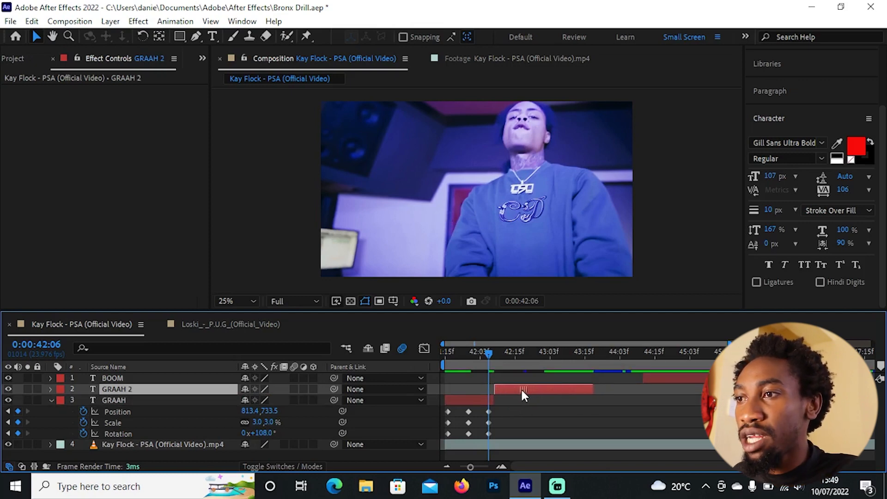
Collapse the first GRAAH layer's keyframes and start Position, Scale and Rotation keyframes on GRAAH 2 at 0:00:42:17.
{"action": "left_click", "coordinate": [521, 352]}
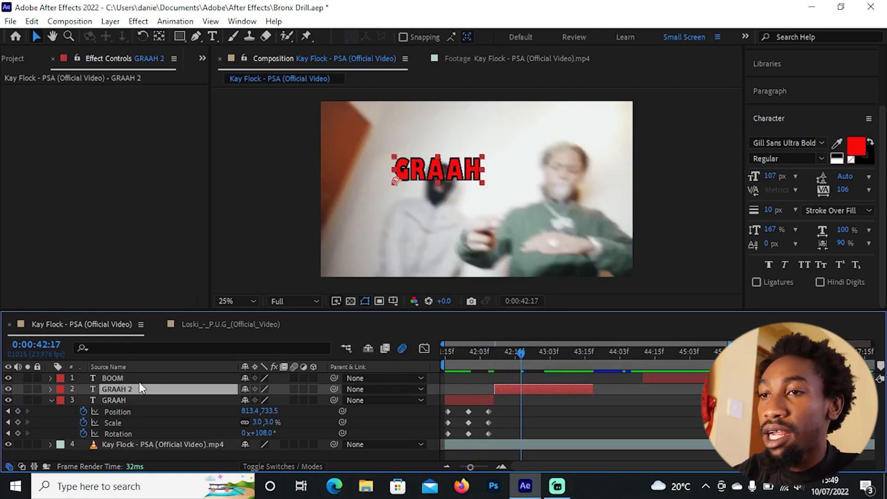
{"action": "left_click", "coordinate": [132, 400]}
{"action": "left_click", "coordinate": [124, 390]}
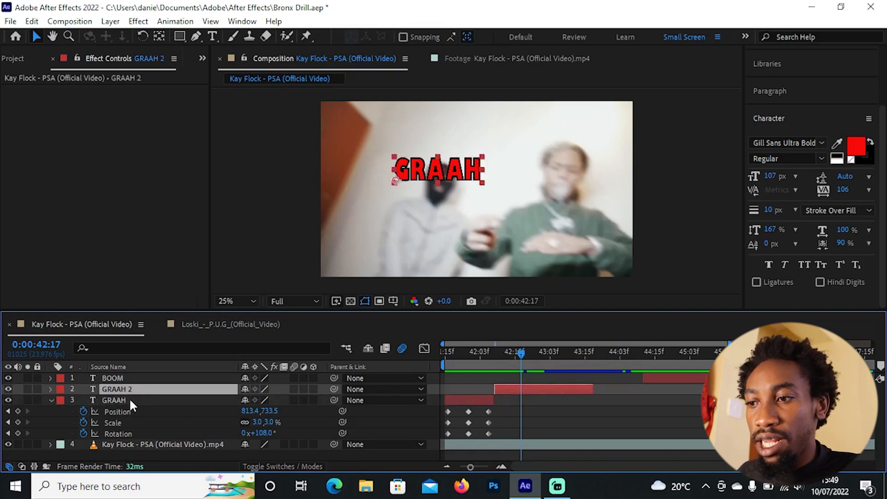
{"action": "left_click", "coordinate": [129, 400]}
{"action": "key", "text": "u"}
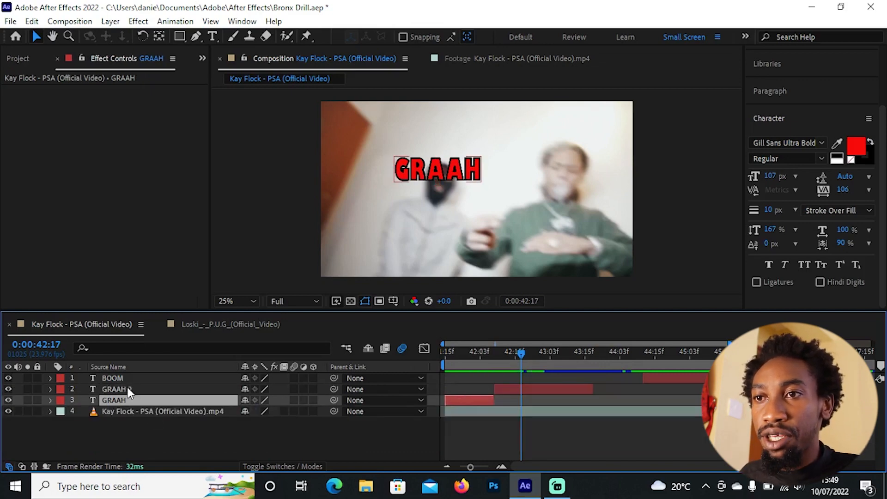
{"action": "left_click", "coordinate": [127, 387]}
{"action": "key", "text": "s"}
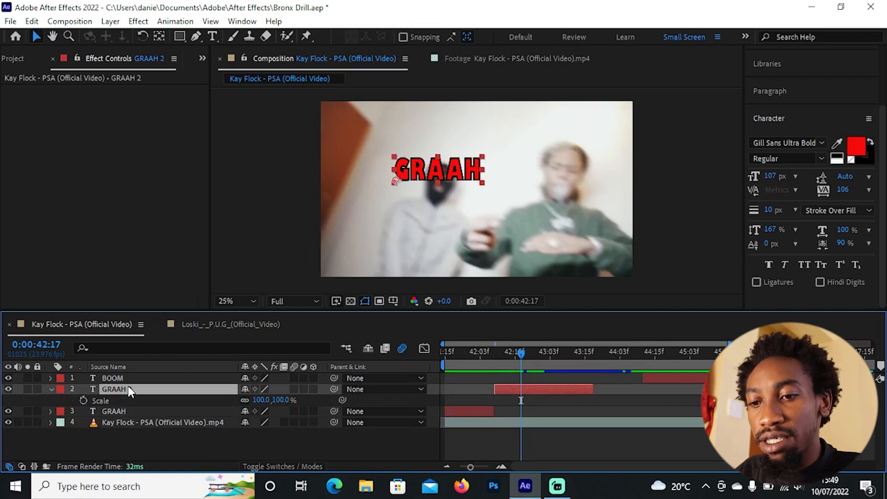
{"action": "key", "text": "shift+p"}
{"action": "key", "text": "shift+r"}
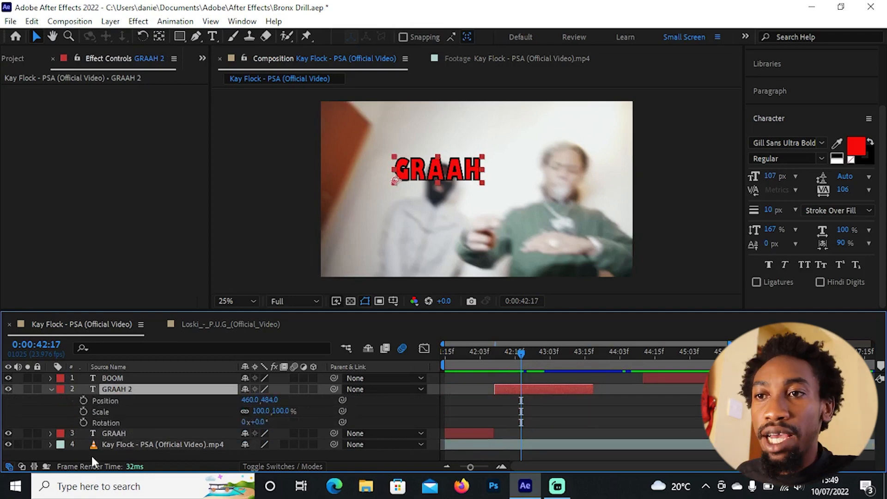
{"action": "left_click", "coordinate": [84, 400]}
{"action": "left_click", "coordinate": [83, 411]}
{"action": "left_click", "coordinate": [83, 422]}
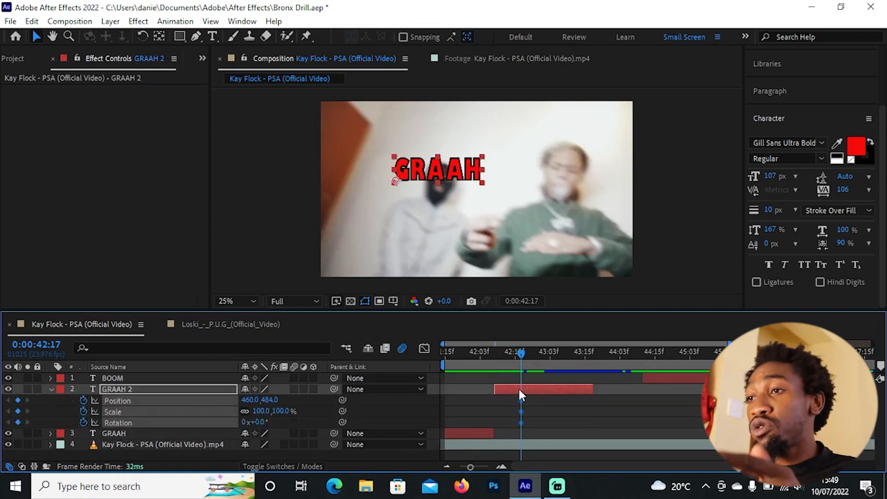
Center GRAAH 2's anchor point in its layer content and restart its Position keyframing at 0:00:42:08.
{"action": "left_click_drag", "start_coordinate": [518, 359], "coordinate": [495, 359]}
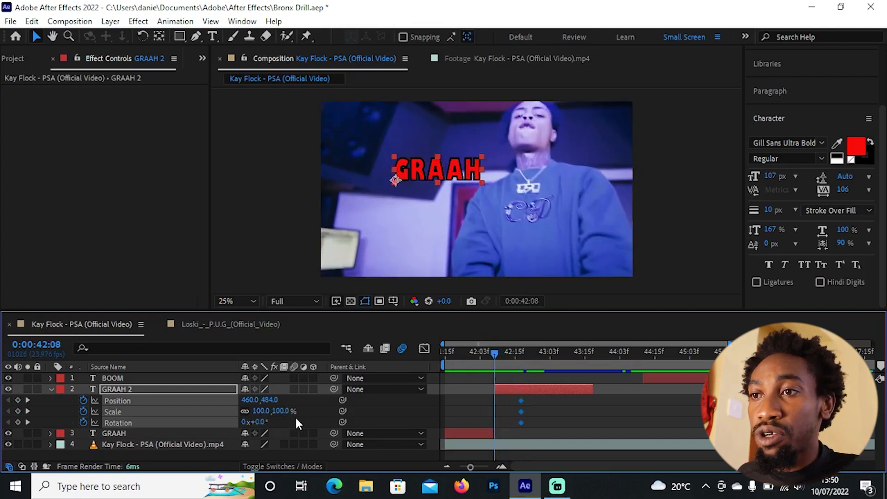
{"action": "left_click_drag", "start_coordinate": [261, 422], "coordinate": [280, 423]}
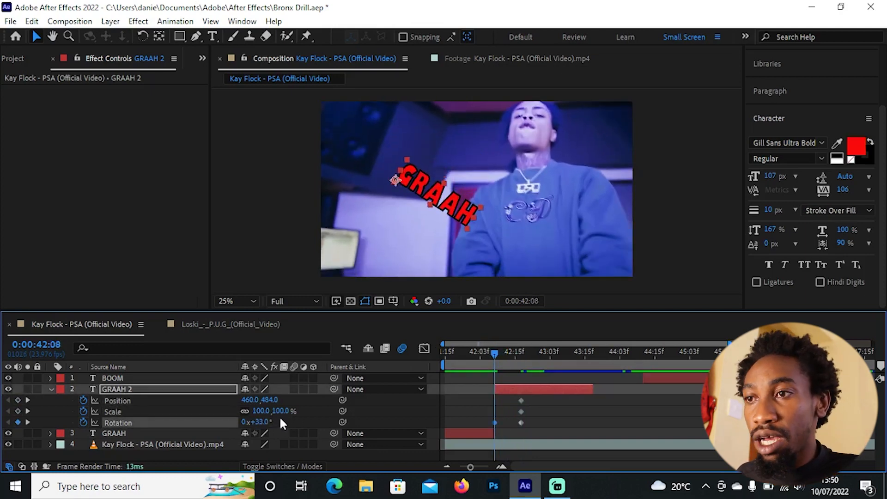
{"action": "key", "text": "ctrl+z"}
{"action": "left_click", "coordinate": [162, 389]}
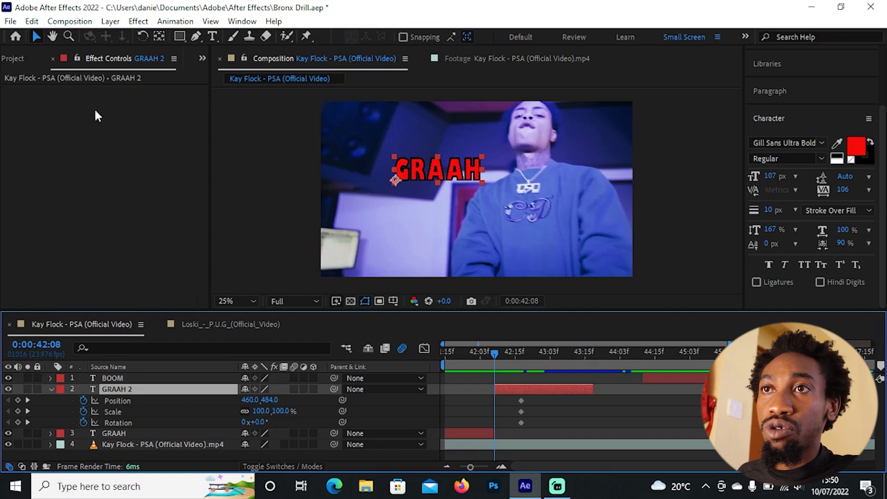
{"action": "left_click", "coordinate": [110, 21]}
{"action": "mouse_move", "coordinate": [187, 174]}
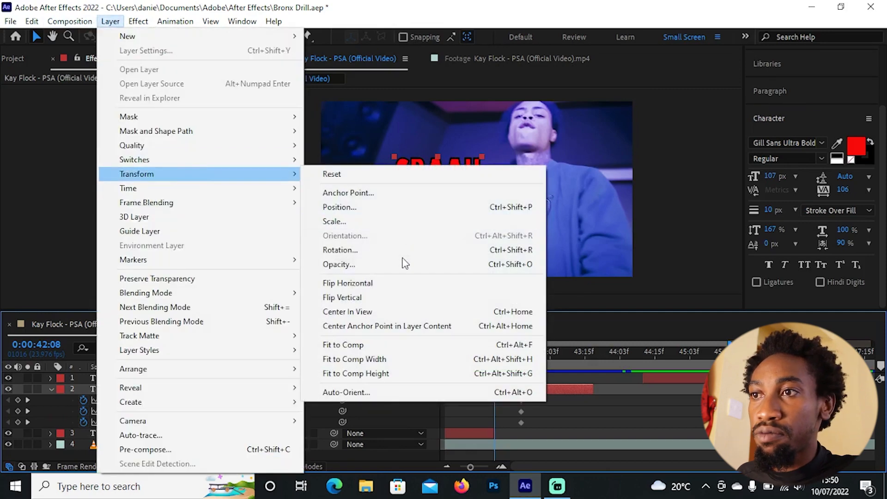
{"action": "left_click", "coordinate": [392, 328]}
{"action": "left_click", "coordinate": [83, 401]}
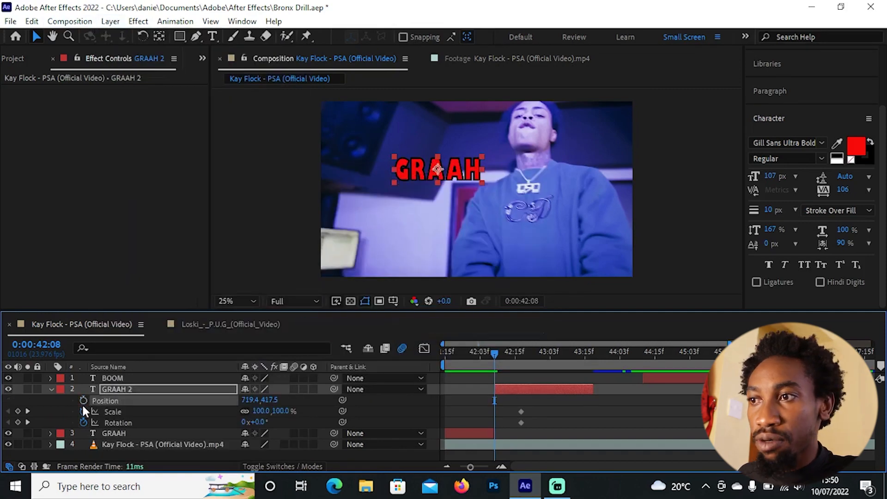
{"action": "left_click", "coordinate": [83, 401]}
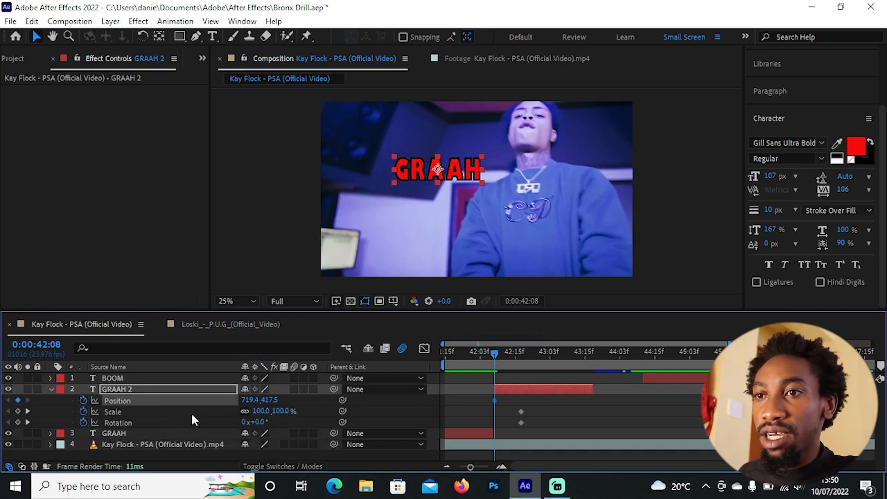
Set GRAAH 2's starting state at 0:00:42:08 to rotation -208°, position 553.4, 417.5 and scale 4%.
{"action": "left_click_drag", "start_coordinate": [256, 421], "coordinate": [113, 412]}
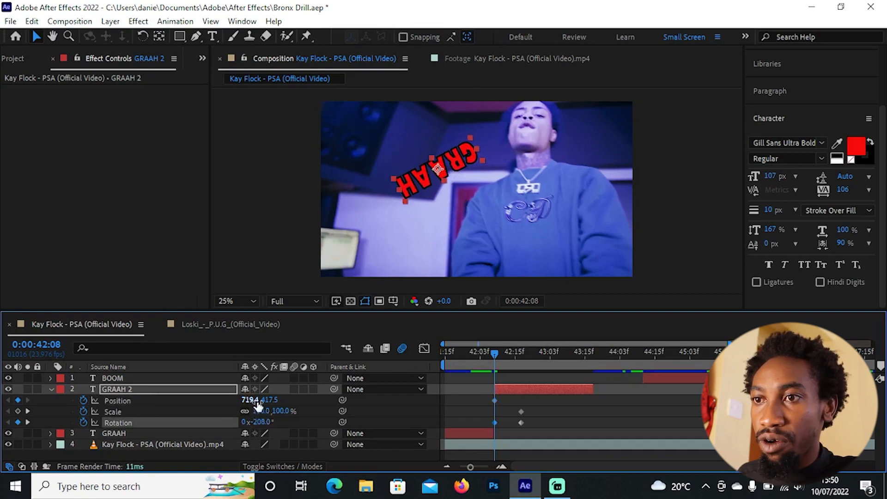
{"action": "left_click_drag", "start_coordinate": [248, 400], "coordinate": [171, 402]}
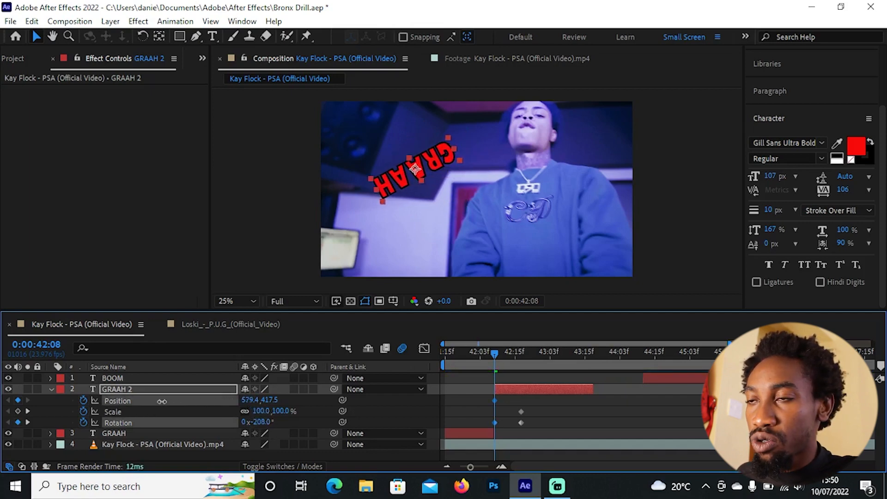
{"action": "left_click_drag", "start_coordinate": [256, 400], "coordinate": [234, 403]}
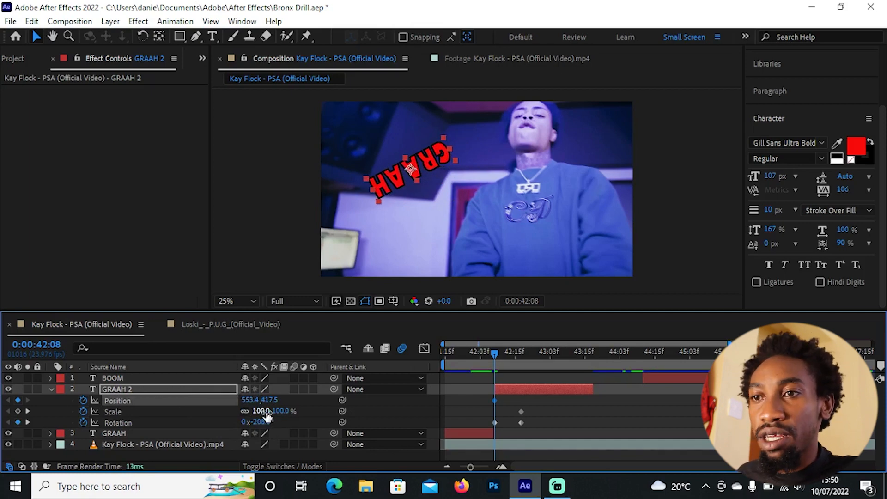
{"action": "left_click_drag", "start_coordinate": [265, 413], "coordinate": [212, 417]}
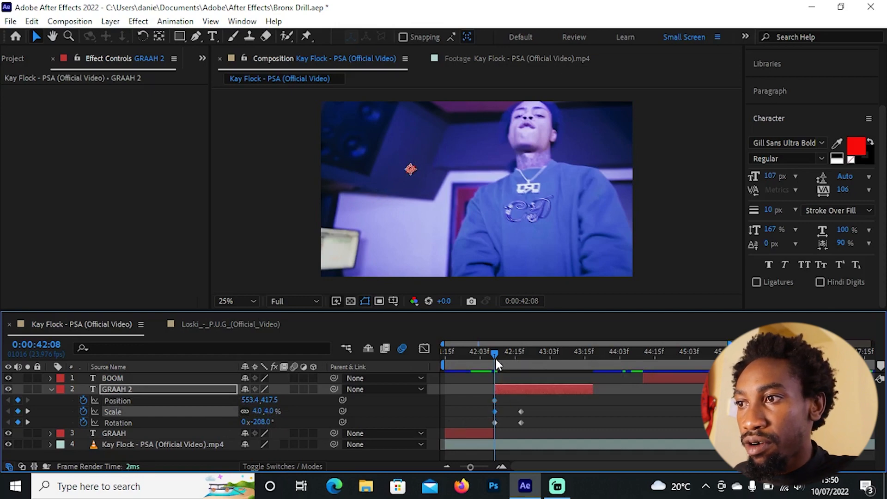
Add a Position keyframe to GRAAH 2 at 0:00:42:17, aligned with its Scale and Rotation keyframes.
{"action": "left_click_drag", "start_coordinate": [497, 359], "coordinate": [520, 356]}
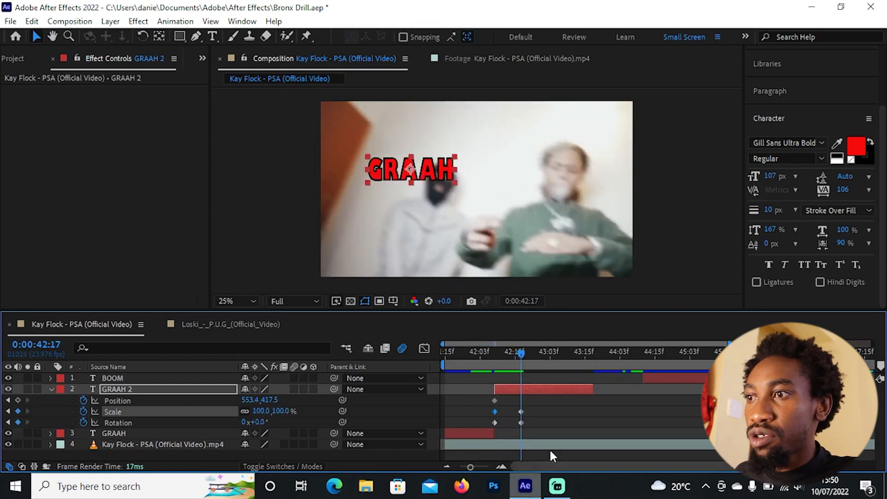
{"action": "left_click", "coordinate": [549, 406]}
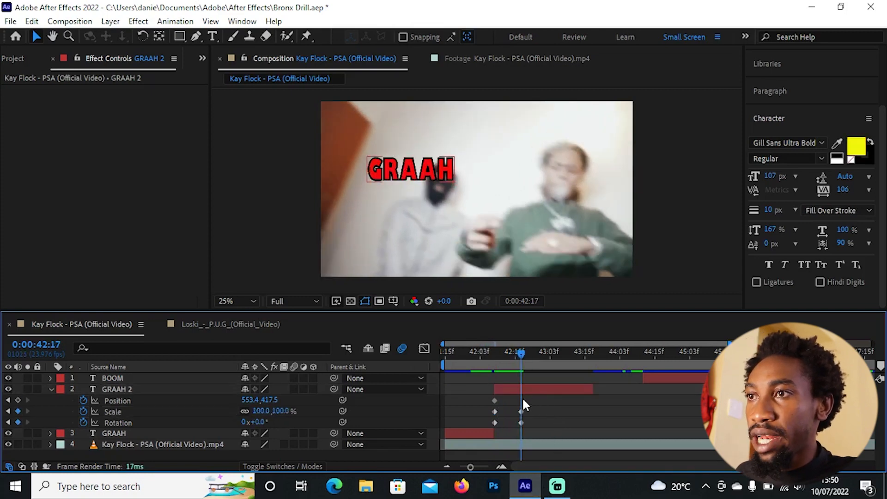
{"action": "left_click", "coordinate": [18, 401]}
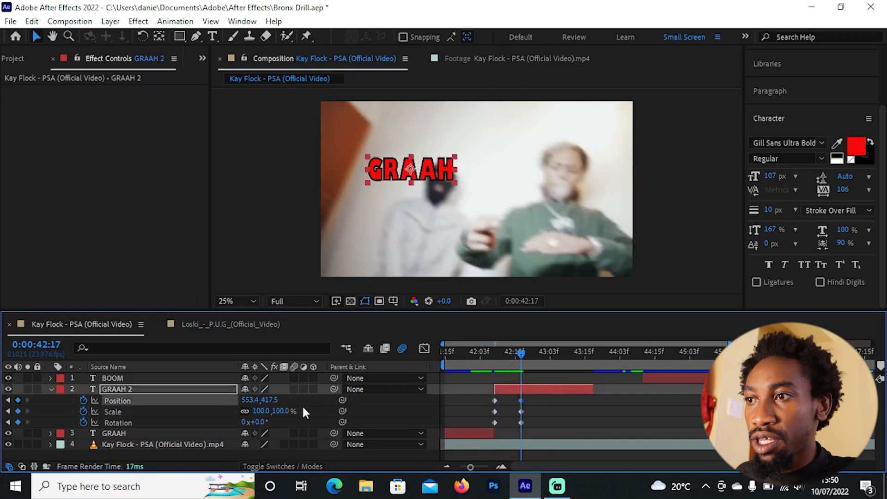
Copy GRAAH 2's starting Position, Scale and Rotation keyframes and paste them at 0:00:43:03.
{"action": "left_click_drag", "start_coordinate": [527, 359], "coordinate": [550, 356]}
{"action": "left_click_drag", "start_coordinate": [474, 398], "coordinate": [516, 426]}
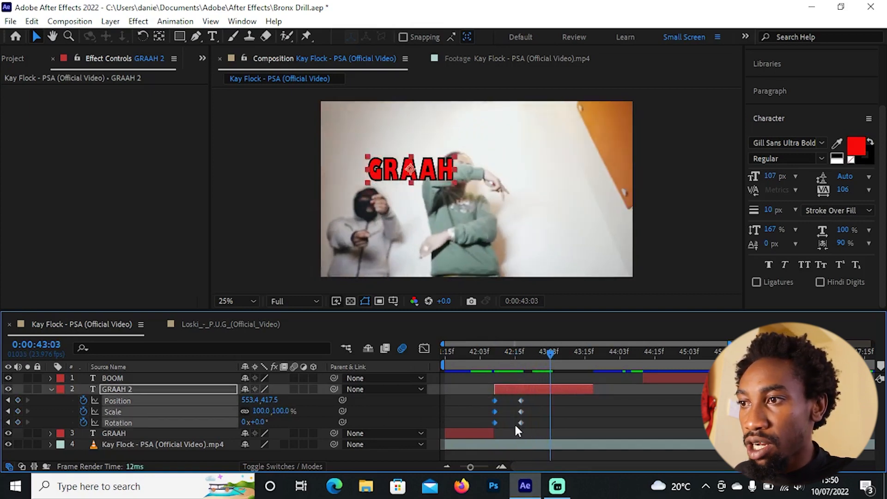
{"action": "key", "text": "ctrl+c"}
{"action": "key", "text": "ctrl+v"}
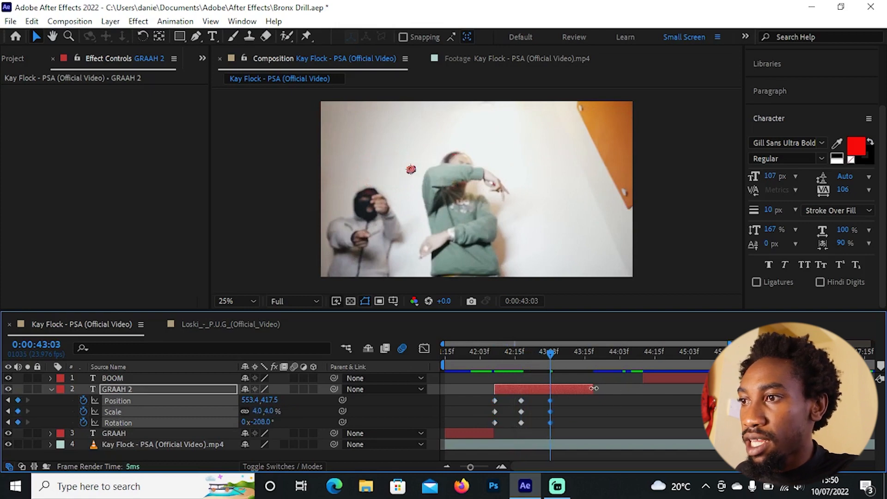
Trim GRAAH 2 to end just after its last keyframes and preview both GRAAH animations from 0:00:41:15.
{"action": "left_click_drag", "start_coordinate": [593, 388], "coordinate": [557, 391]}
{"action": "left_click", "coordinate": [445, 356]}
{"action": "key", "text": "space"}
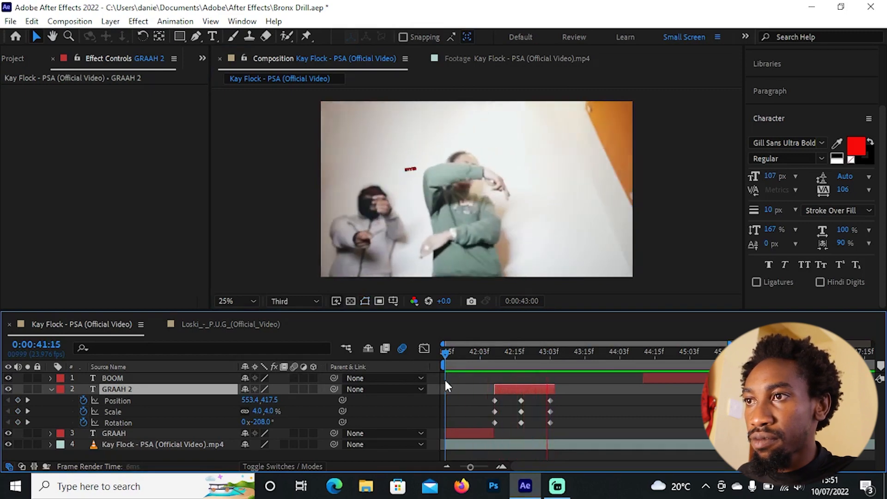
{"action": "key", "text": "space"}
{"action": "left_click", "coordinate": [446, 356]}
{"action": "key", "text": "space"}
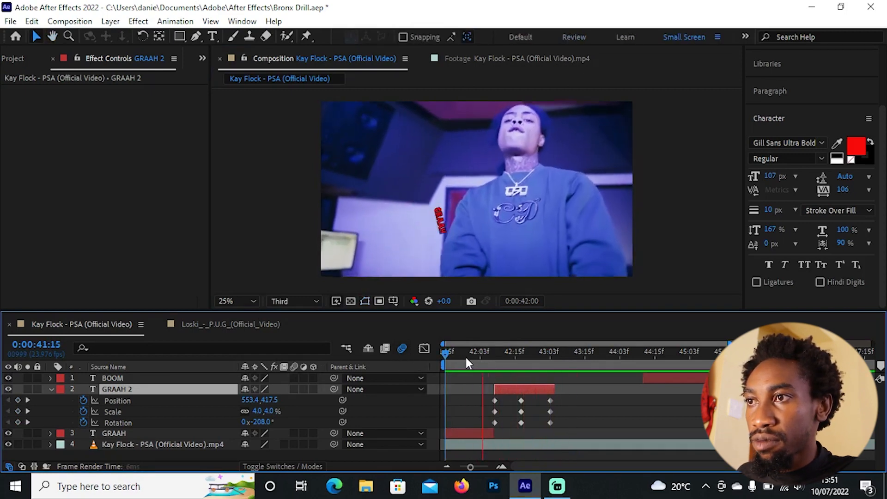
{"action": "key", "text": "space"}
{"action": "key", "text": "space"}
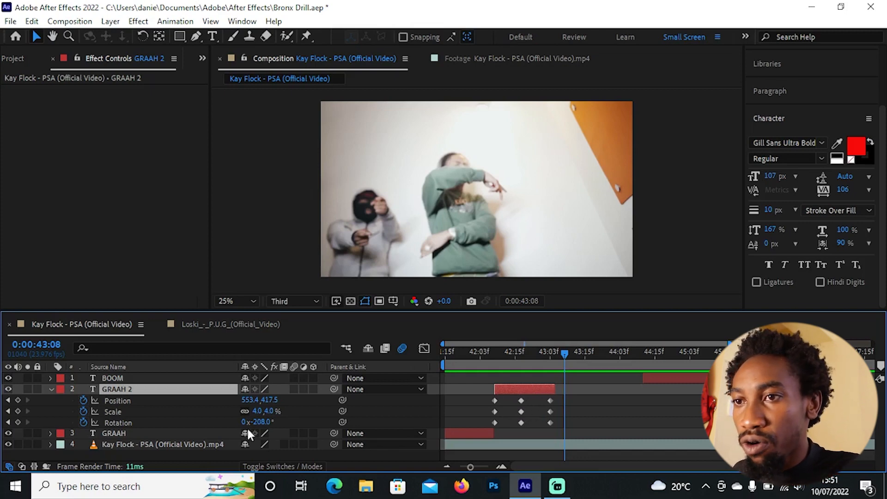
Speed up the first GRAAH animation by moving its middle and final keyframes earlier, and trim the layer to end just after them.
{"action": "left_click", "coordinate": [155, 433]}
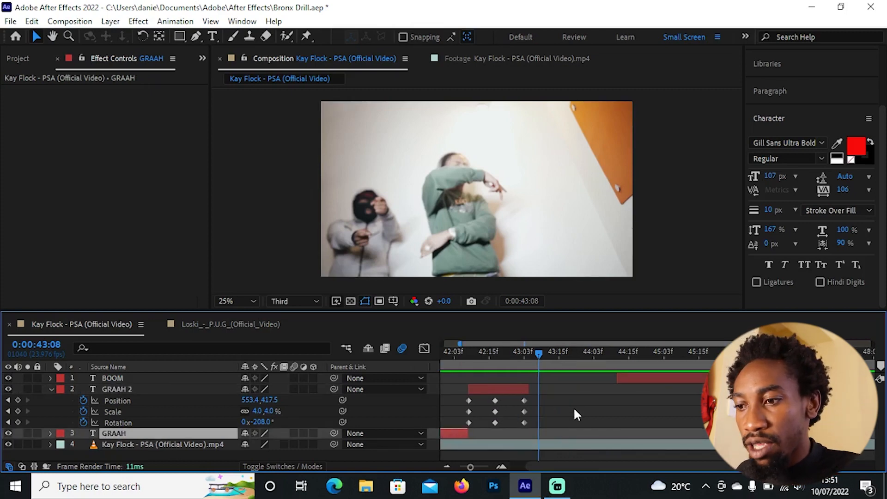
{"action": "key", "text": "u"}
{"action": "scroll", "coordinate": [580, 405], "scroll_direction": "down", "scroll_amount": 1}
{"action": "scroll", "coordinate": [580, 405], "scroll_direction": "up", "scroll_amount": 1}
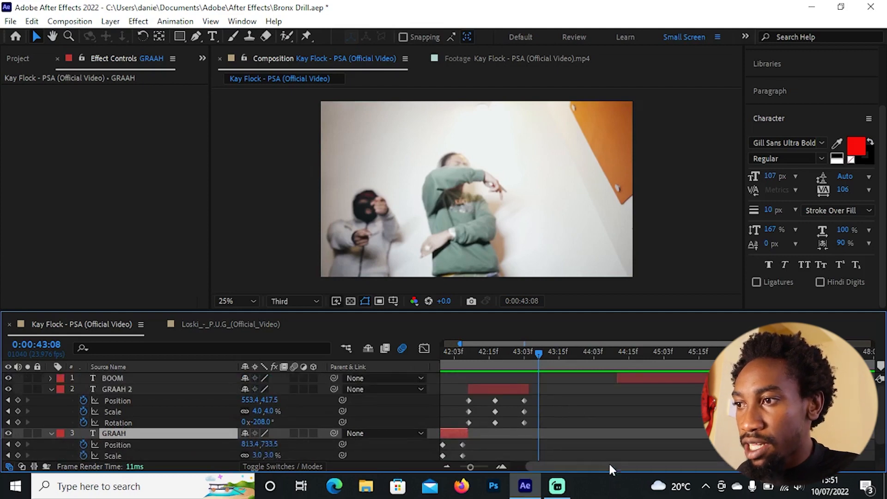
{"action": "left_click_drag", "start_coordinate": [610, 466], "coordinate": [480, 466]}
{"action": "scroll", "coordinate": [546, 406], "scroll_direction": "down", "scroll_amount": 1}
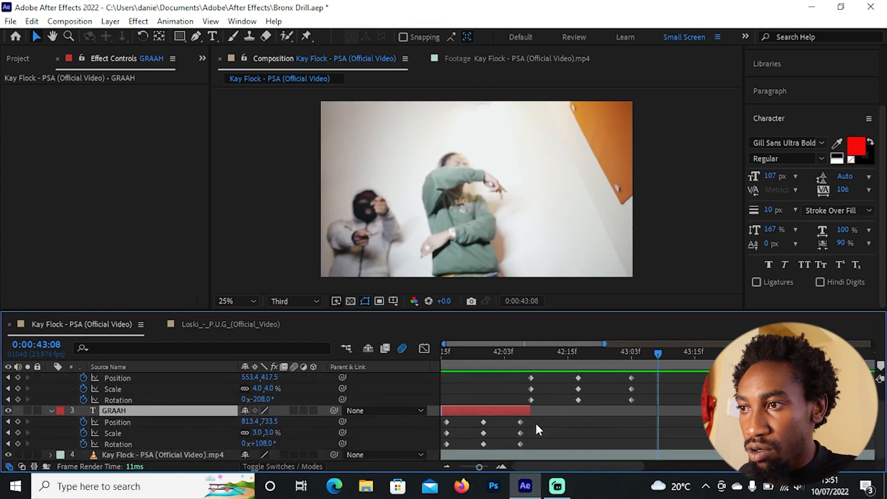
{"action": "left_click", "coordinate": [487, 425]}
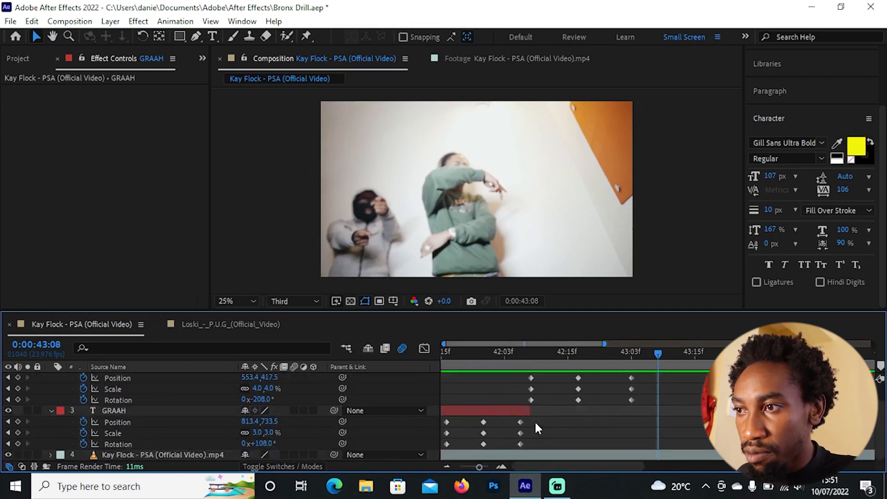
{"action": "left_click_drag", "start_coordinate": [534, 421], "coordinate": [471, 423]}
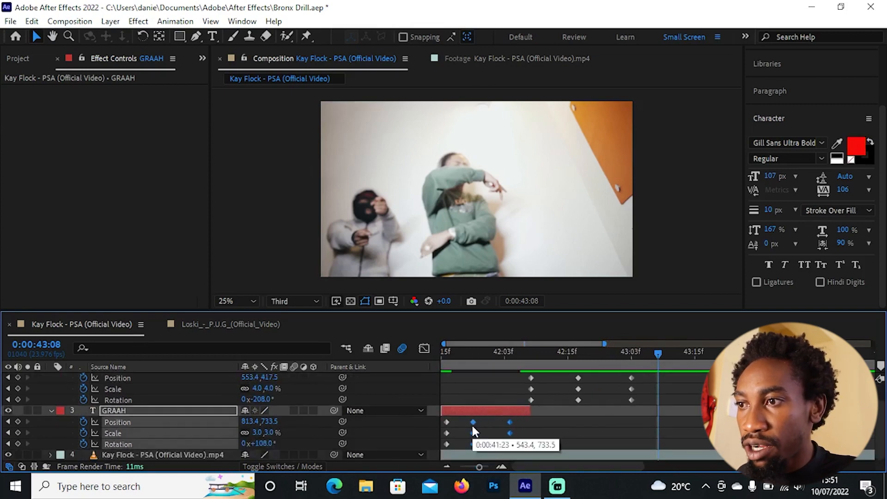
{"action": "left_click", "coordinate": [541, 422]}
{"action": "left_click_drag", "start_coordinate": [533, 422], "coordinate": [507, 410]}
Move GRAAH 2 to start directly after GRAAH and shorten its animation by pulling its middle keyframes, final keyframes and layer end earlier.
{"action": "scroll", "coordinate": [513, 425], "scroll_direction": "up", "scroll_amount": 2}
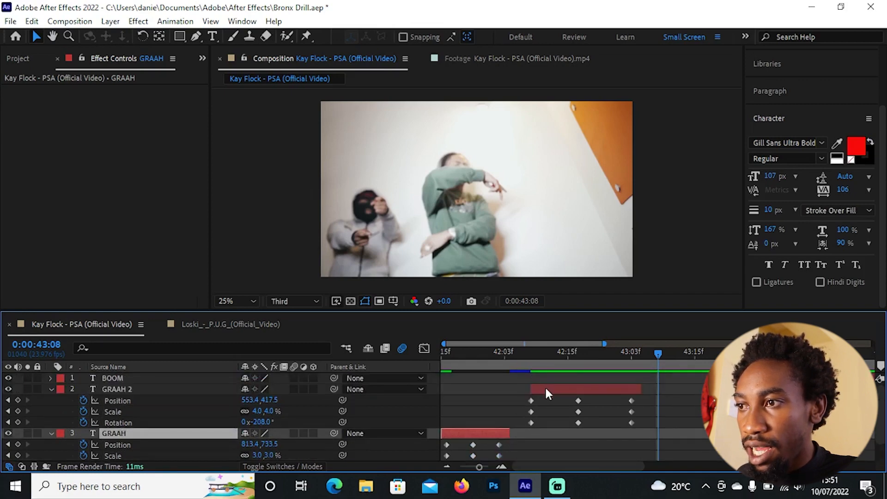
{"action": "left_click_drag", "start_coordinate": [546, 389], "coordinate": [524, 389]}
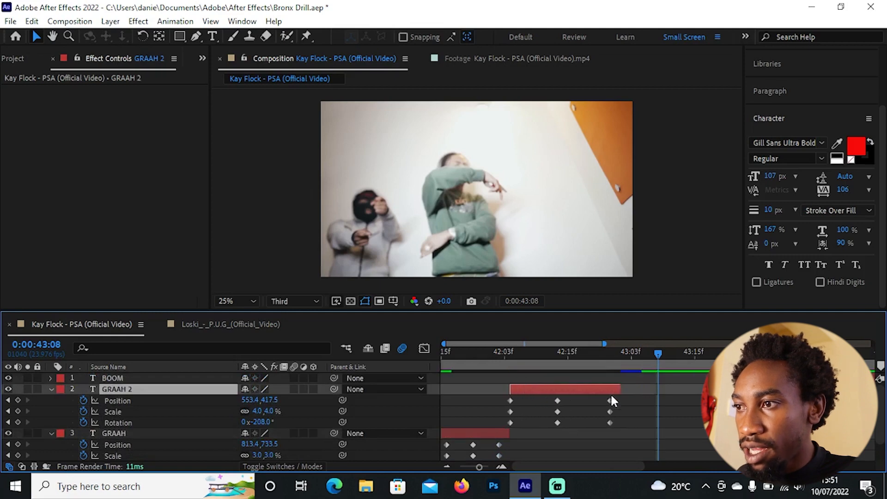
{"action": "left_click_drag", "start_coordinate": [569, 427], "coordinate": [542, 401]}
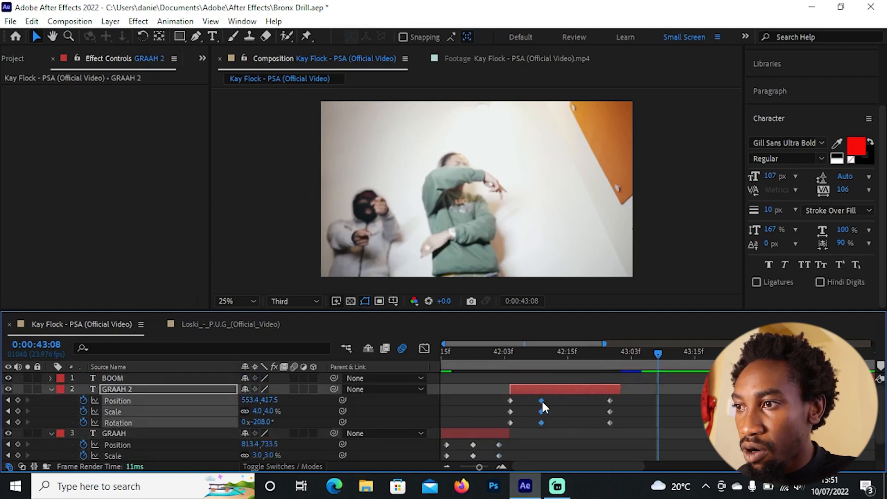
{"action": "left_click_drag", "start_coordinate": [621, 395], "coordinate": [581, 389]}
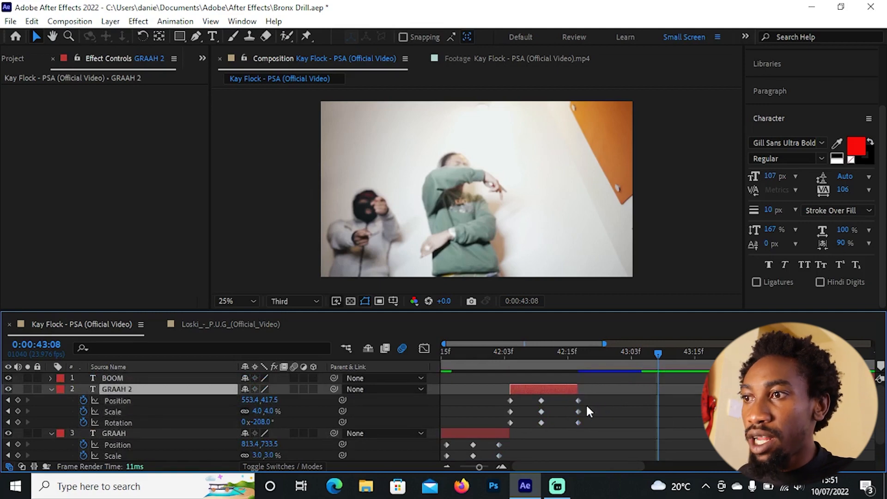
Preview the retimed GRAAH and GRAAH 2 animations from 0:00:41:15.
{"action": "key", "text": "space"}
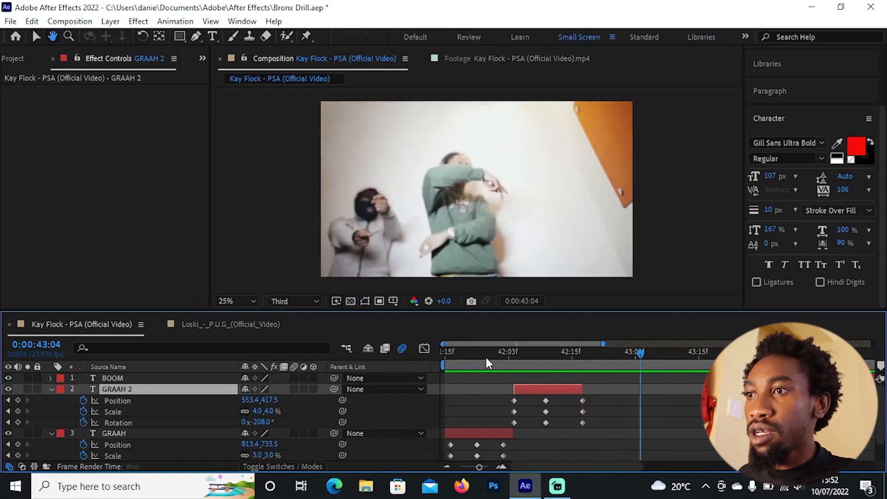
{"action": "key", "text": "space"}
{"action": "key", "text": "space"}
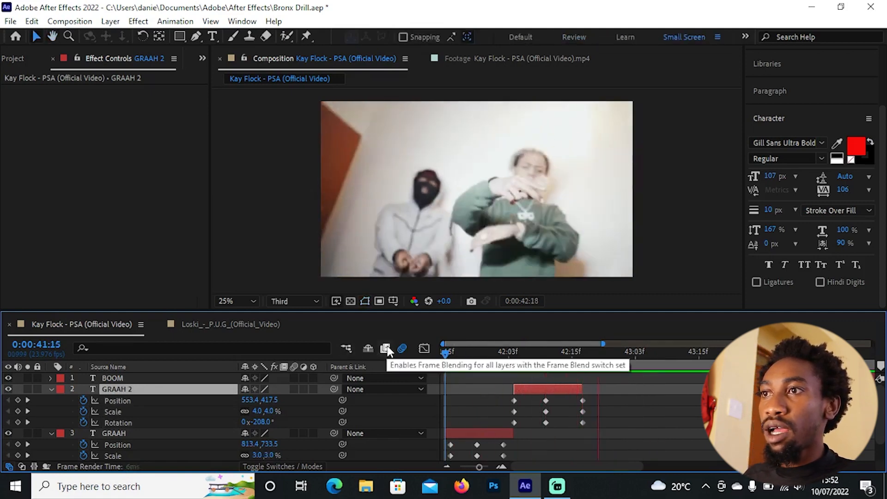
Extend the end of GRAAH 2 slightly past its last keyframes and preview both GRAAH animations from 0:00:41:15.
{"action": "key", "text": "space"}
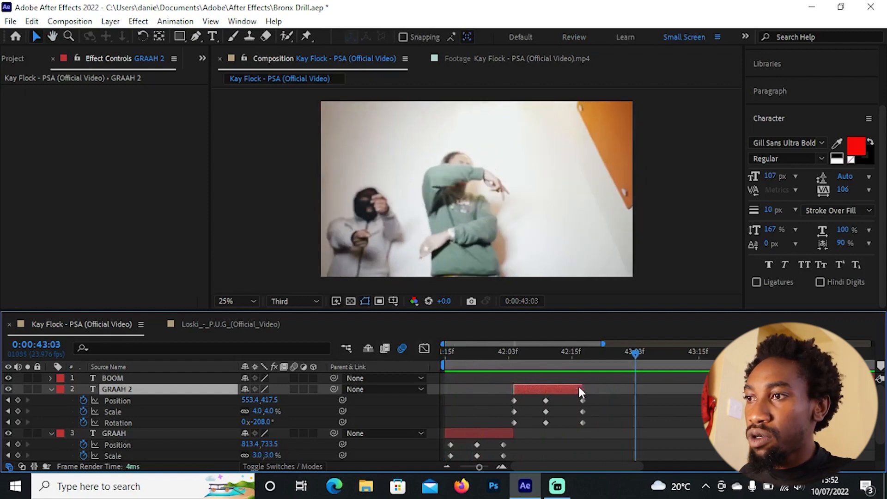
{"action": "left_click_drag", "start_coordinate": [580, 386], "coordinate": [588, 386]}
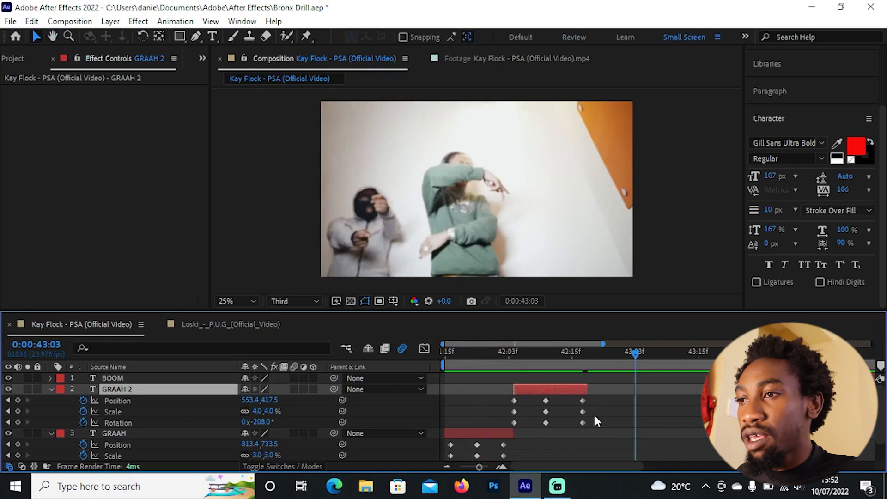
{"action": "scroll", "coordinate": [596, 419], "scroll_direction": "down", "scroll_amount": 1}
{"action": "scroll", "coordinate": [596, 415], "scroll_direction": "up", "scroll_amount": 1}
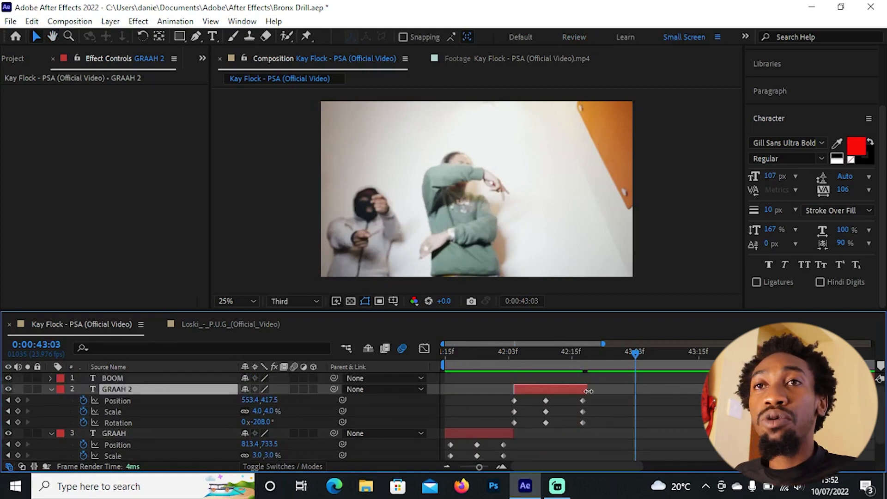
{"action": "key", "text": "space"}
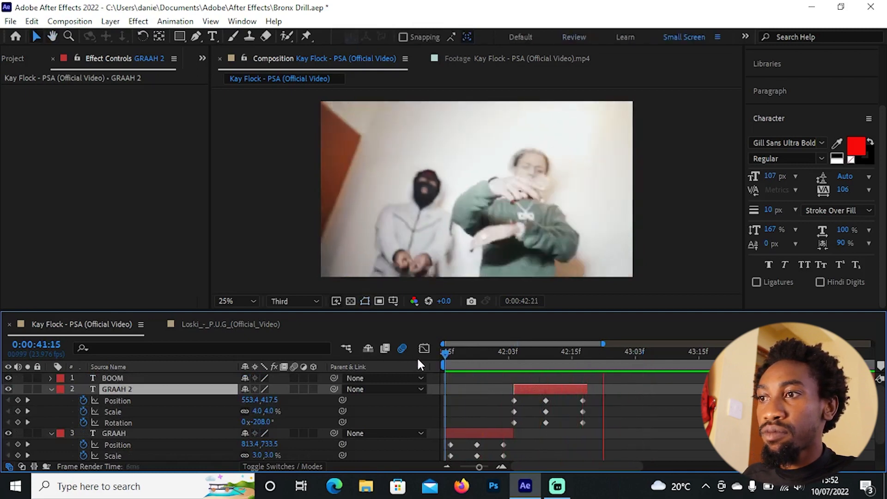
Slow down both GRAAH animations by moving their middle and final keyframes later and extending each layer to match, and preview from 0:00:41:15.
{"action": "scroll", "coordinate": [603, 436], "scroll_direction": "down", "scroll_amount": 1}
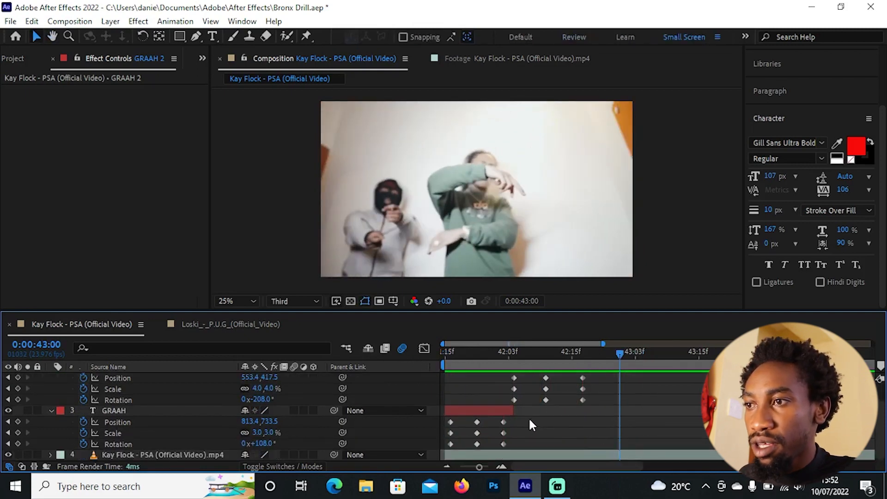
{"action": "mouse_move", "coordinate": [513, 411]}
{"action": "left_mouse_down"}
{"action": "mouse_move", "coordinate": [524, 410]}
{"action": "mouse_move", "coordinate": [479, 431]}
{"action": "mouse_move", "coordinate": [476, 450]}
{"action": "mouse_move", "coordinate": [486, 424]}
{"action": "mouse_move", "coordinate": [518, 422]}
{"action": "mouse_move", "coordinate": [509, 448]}
{"action": "mouse_move", "coordinate": [527, 410]}
{"action": "left_mouse_up"}
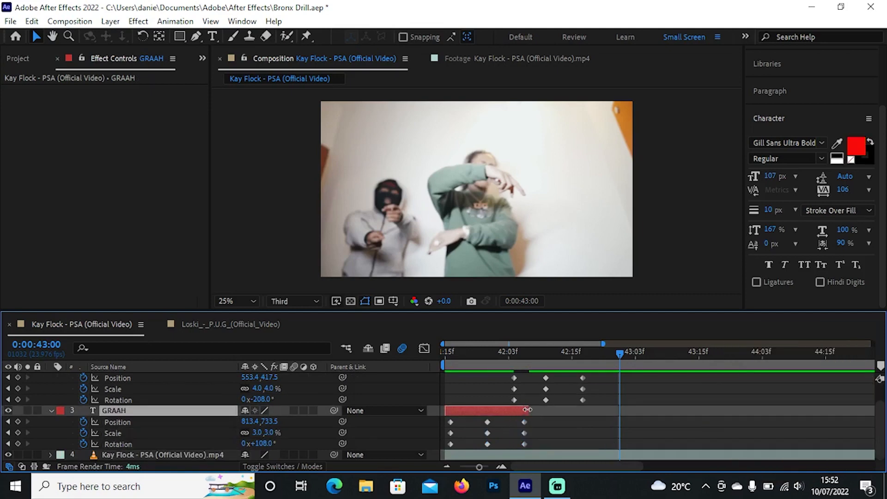
{"action": "scroll", "coordinate": [527, 410], "scroll_direction": "up", "scroll_amount": 2}
{"action": "left_click_drag", "start_coordinate": [605, 397], "coordinate": [540, 425]}
{"action": "left_click_drag", "start_coordinate": [546, 400], "coordinate": [557, 398]}
{"action": "left_click_drag", "start_coordinate": [632, 398], "coordinate": [589, 425]}
{"action": "left_click_drag", "start_coordinate": [593, 401], "coordinate": [603, 388]}
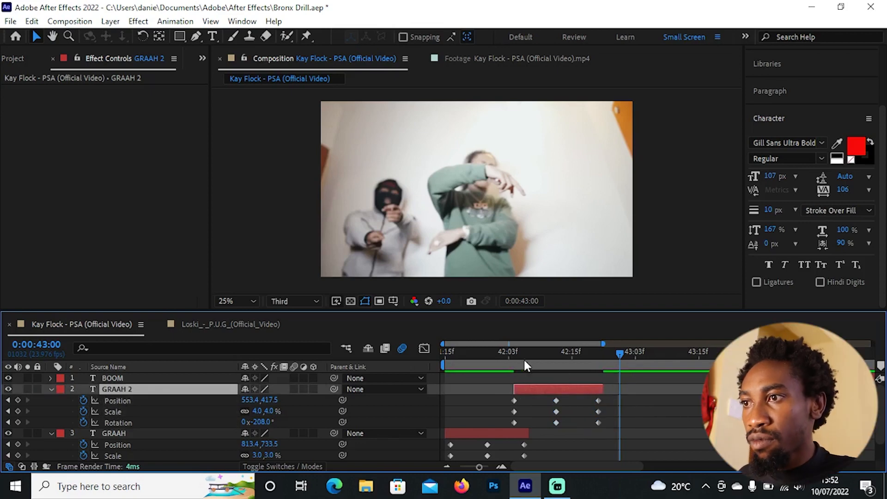
{"action": "key", "text": "space"}
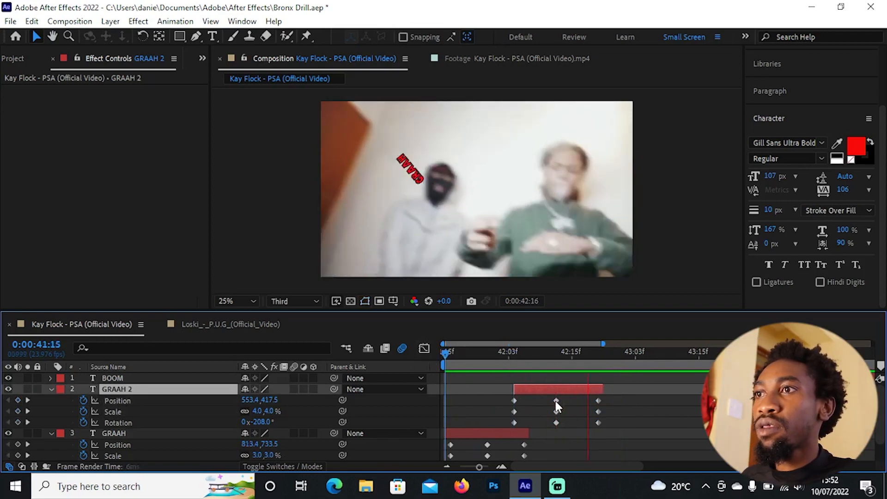
{"action": "key", "text": "space"}
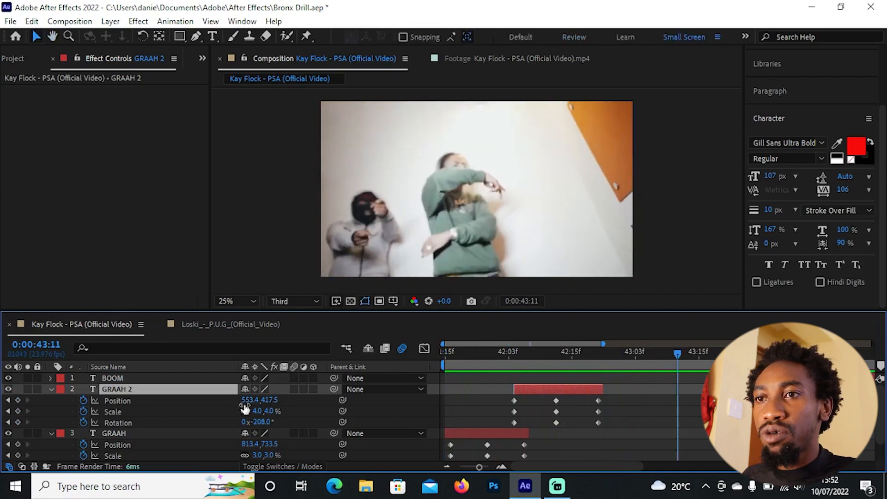
Collapse the properties of both GRAAH layers, and move BOOM to start directly after GRAAH 2, shortening it to end at about 0:00:43:13.
{"action": "key", "text": "u"}
{"action": "left_click", "coordinate": [161, 400]}
{"action": "key", "text": "u"}
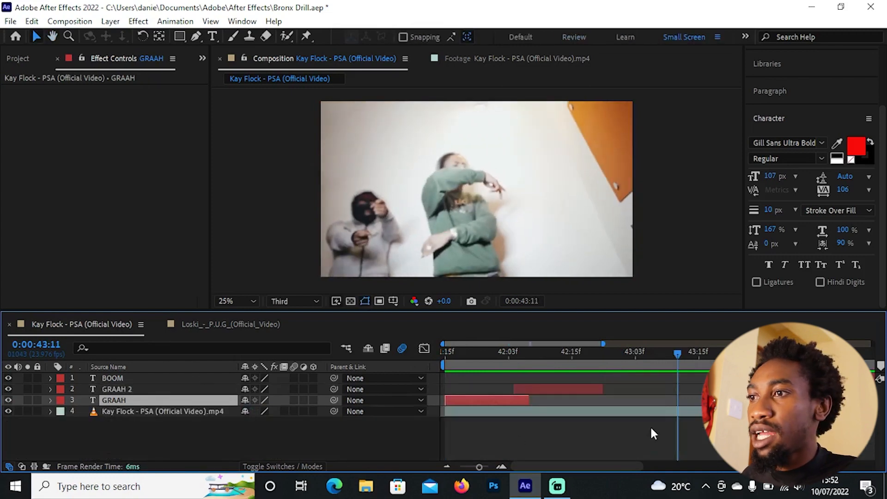
{"action": "left_click_drag", "start_coordinate": [695, 383], "coordinate": [616, 378]}
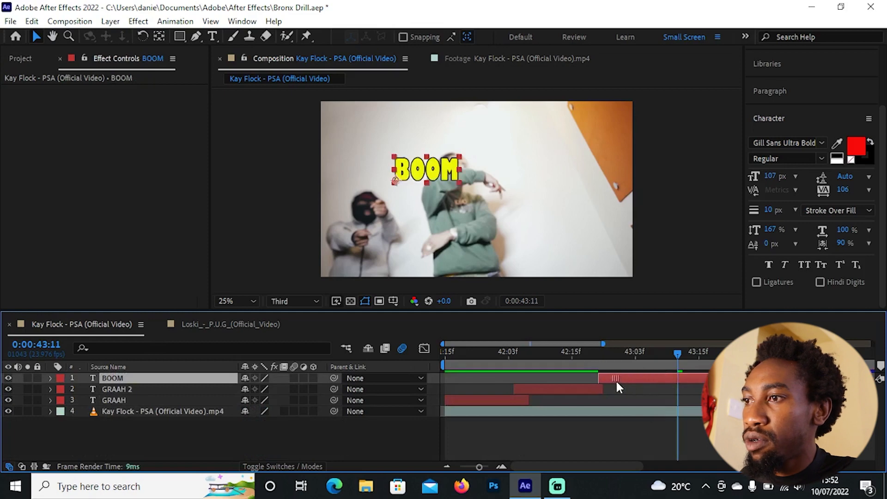
{"action": "left_click_drag", "start_coordinate": [714, 378], "coordinate": [688, 377]}
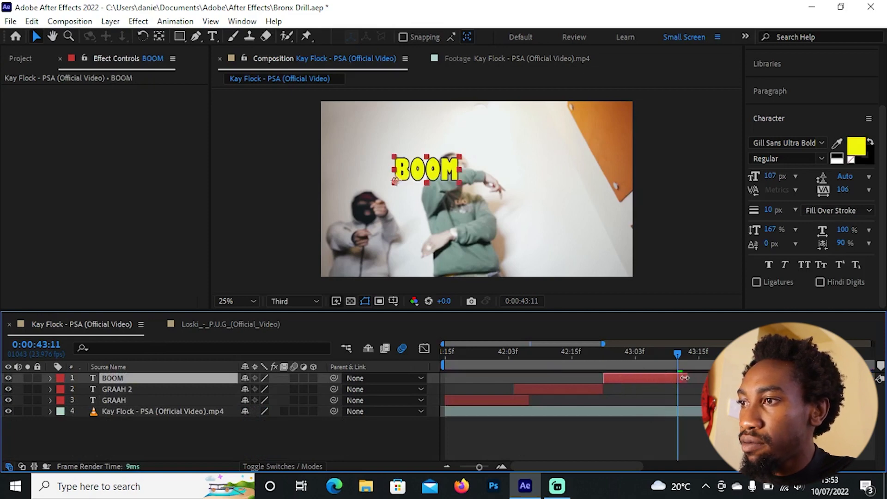
Enable keyframes for BOOM's anchor point, position, scale, rotation and opacity at 0:00:43:01, and return to the layer's start at 0:00:42:21.
{"action": "left_click", "coordinate": [623, 355]}
{"action": "left_click", "coordinate": [50, 378]}
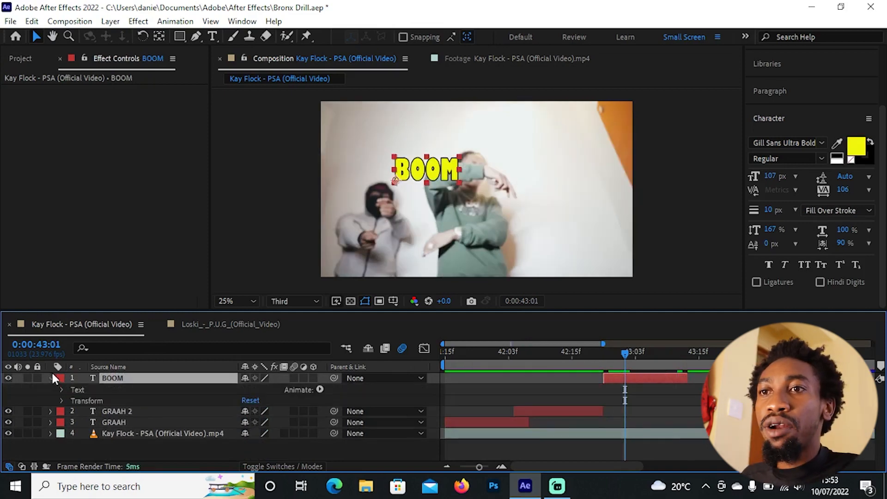
{"action": "left_click", "coordinate": [60, 400]}
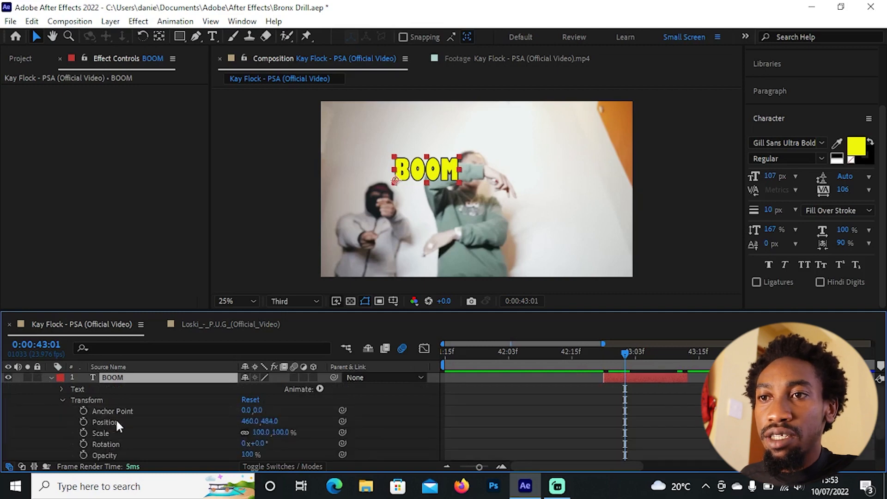
{"action": "scroll", "coordinate": [120, 422], "scroll_direction": "down", "scroll_amount": 1}
{"action": "scroll", "coordinate": [157, 414], "scroll_direction": "up", "scroll_amount": 1}
{"action": "left_click_drag", "start_coordinate": [83, 412], "coordinate": [80, 452]}
{"action": "scroll", "coordinate": [86, 442], "scroll_direction": "down", "scroll_amount": 1}
{"action": "scroll", "coordinate": [548, 409], "scroll_direction": "up", "scroll_amount": 1}
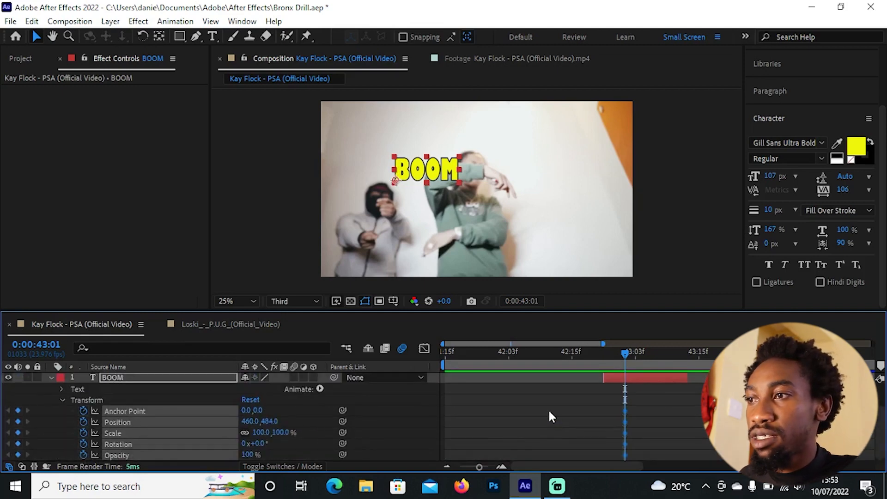
{"action": "left_click_drag", "start_coordinate": [627, 356], "coordinate": [603, 362]}
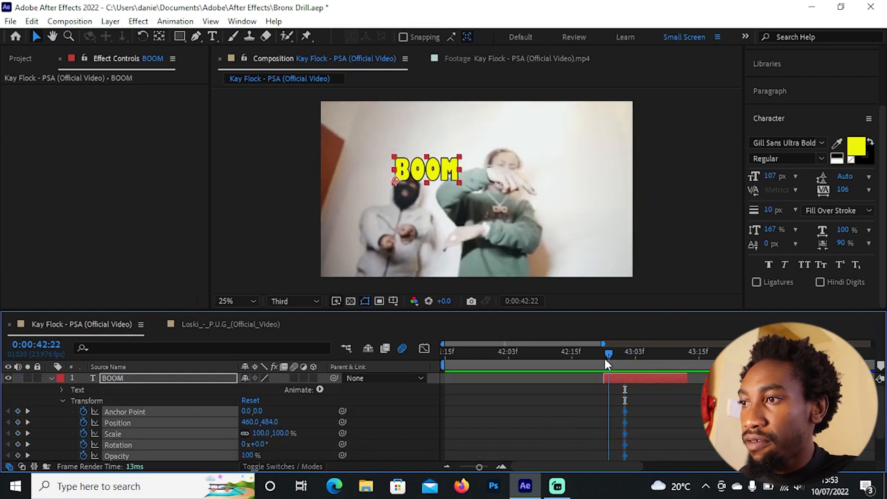
{"action": "left_click", "coordinate": [270, 423]}
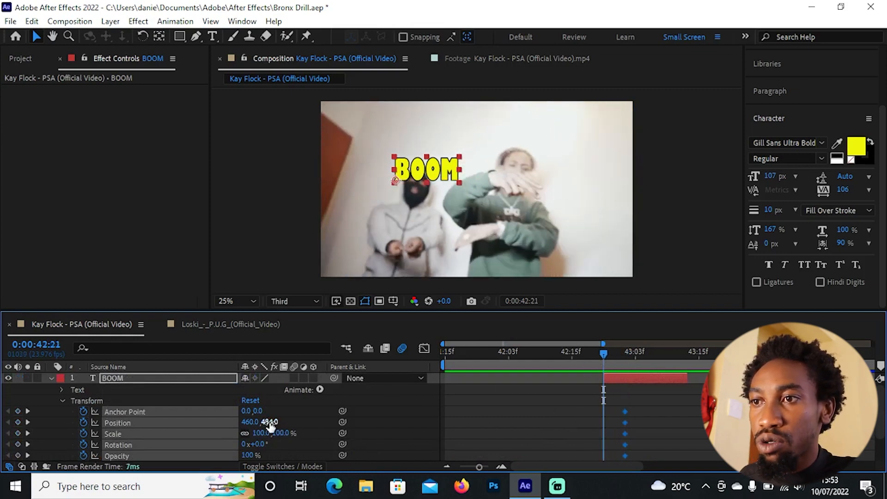
{"action": "scroll", "coordinate": [291, 415], "scroll_direction": "down", "scroll_amount": 1}
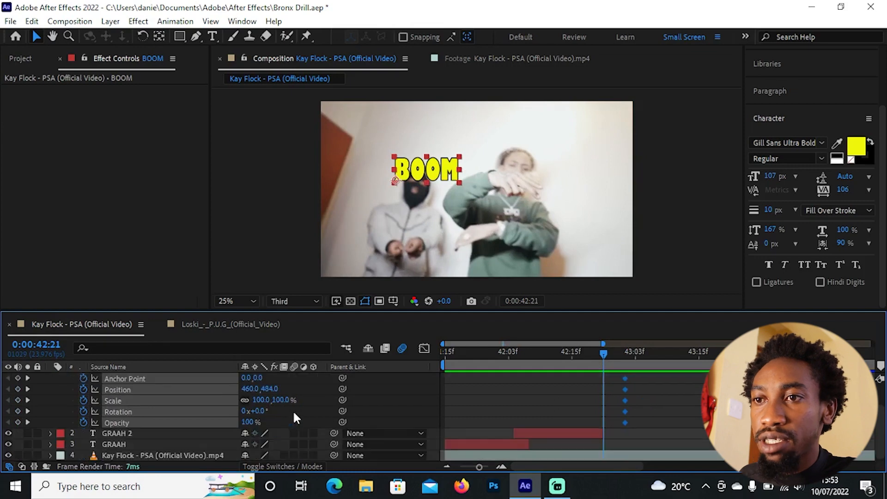
{"action": "left_click", "coordinate": [296, 399]}
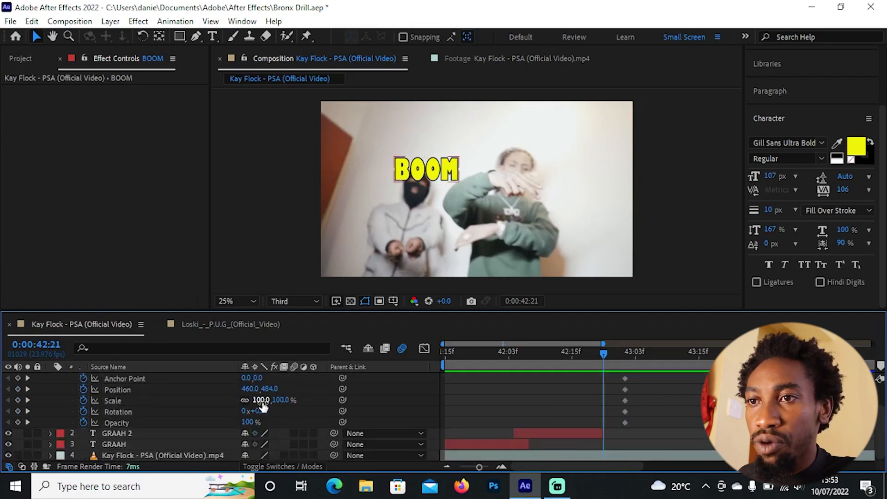
{"action": "left_click_drag", "start_coordinate": [260, 412], "coordinate": [273, 414]}
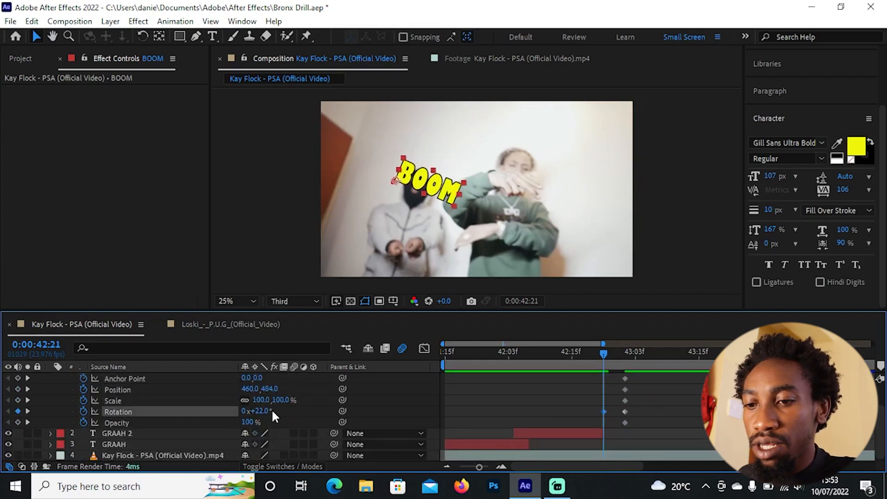
{"action": "key", "text": "ctrl+z"}
{"action": "scroll", "coordinate": [188, 379], "scroll_direction": "up", "scroll_amount": 1}
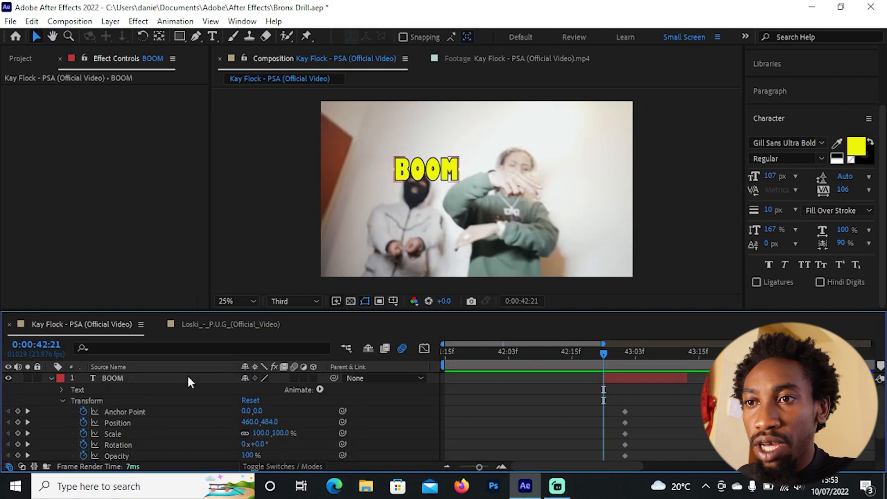
Clear BOOM's anchor point and position keyframes, center its anchor point in the text, and re-enable both properties' keyframes at 0:00:42:21.
{"action": "left_click", "coordinate": [84, 421]}
{"action": "left_click", "coordinate": [83, 411]}
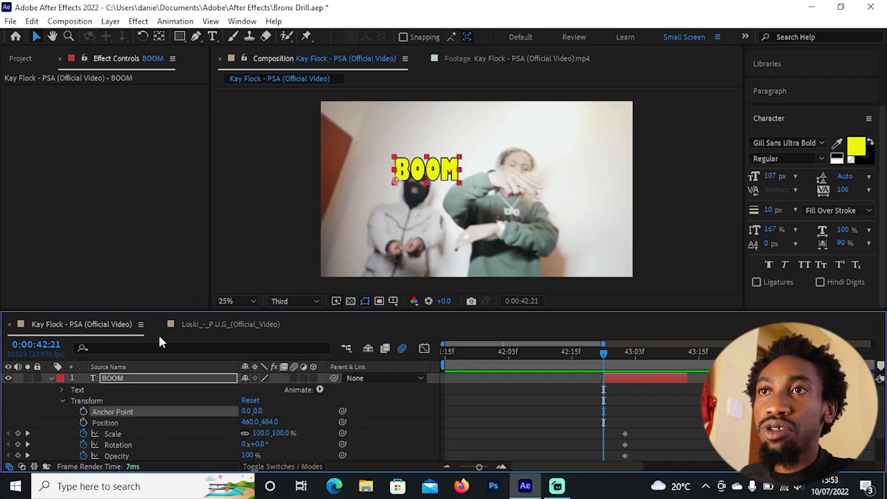
{"action": "left_click", "coordinate": [111, 21]}
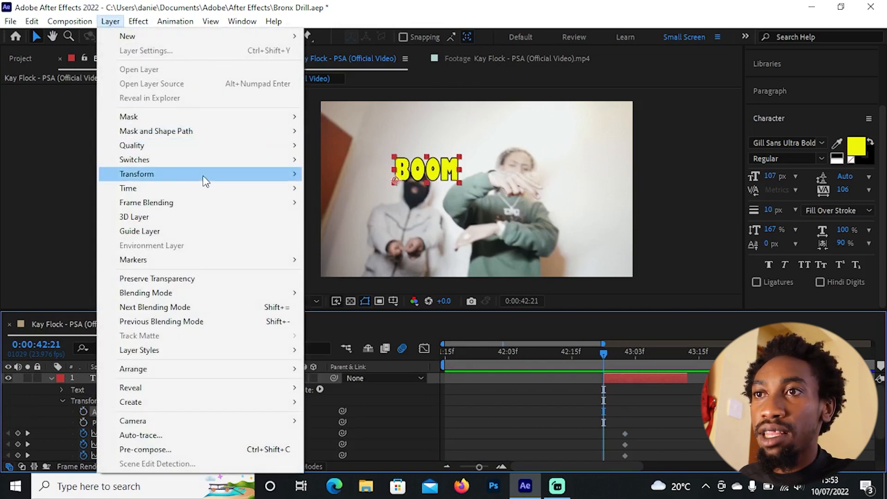
{"action": "mouse_move", "coordinate": [202, 176]}
{"action": "left_click", "coordinate": [386, 326]}
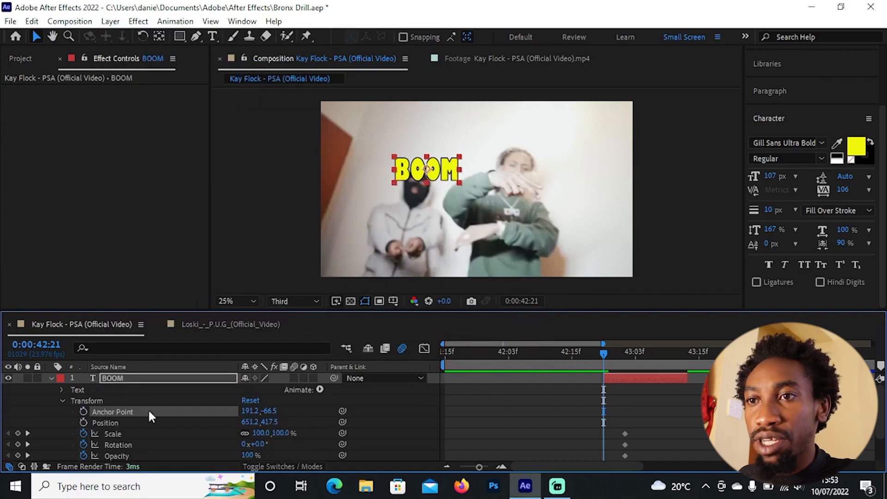
{"action": "left_click", "coordinate": [83, 422]}
{"action": "left_click", "coordinate": [84, 411]}
{"action": "scroll", "coordinate": [324, 419], "scroll_direction": "down", "scroll_amount": 3}
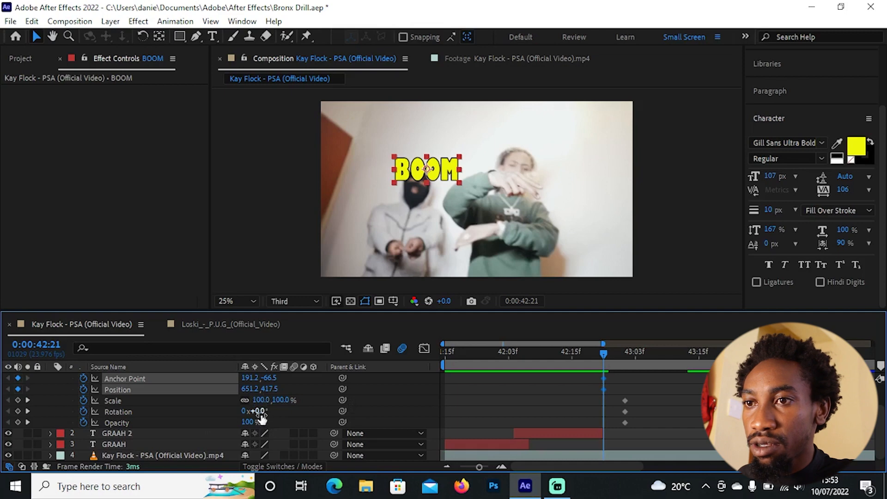
Set BOOM's starting keyframes at 0:00:42:21 to 21% scale, -67° rotation and 33% opacity, and scrub through the animation.
{"action": "left_click_drag", "start_coordinate": [259, 411], "coordinate": [207, 423]}
{"action": "left_click_drag", "start_coordinate": [259, 400], "coordinate": [206, 400]}
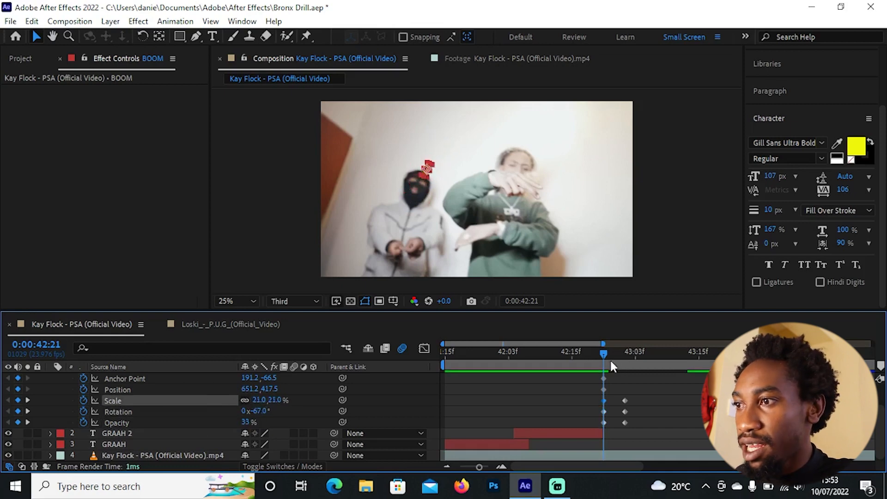
{"action": "left_click_drag", "start_coordinate": [603, 363], "coordinate": [661, 371]}
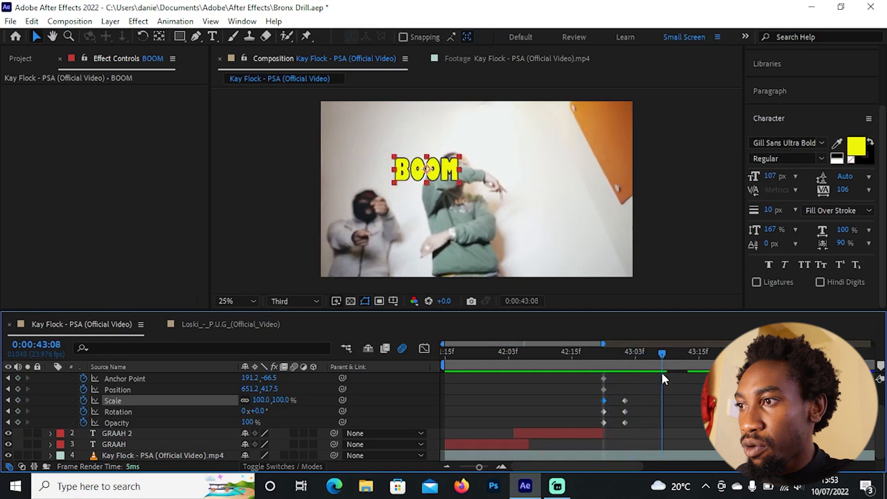
Add the missing position and anchor point keyframes to BOOM at 0:00:43:01.
{"action": "scroll", "coordinate": [693, 402], "scroll_direction": "up", "scroll_amount": 2}
{"action": "left_click_drag", "start_coordinate": [603, 404], "coordinate": [610, 462]}
{"action": "left_click", "coordinate": [611, 400]}
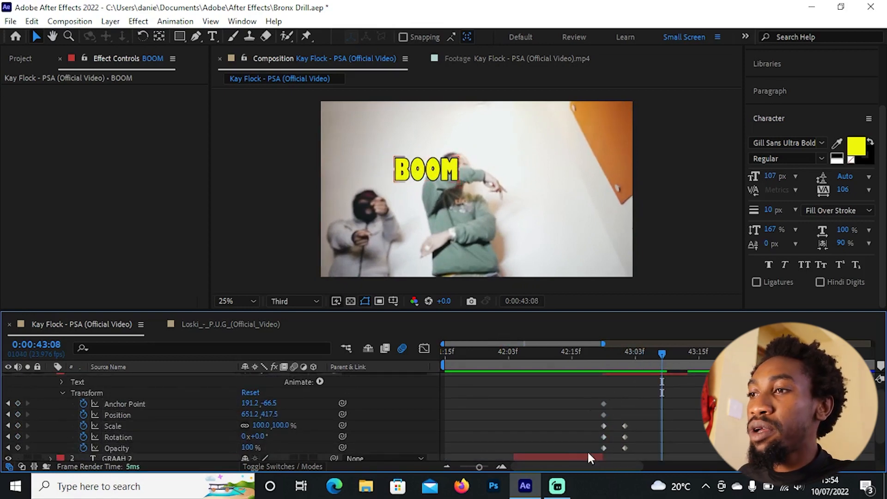
{"action": "left_click", "coordinate": [604, 404]}
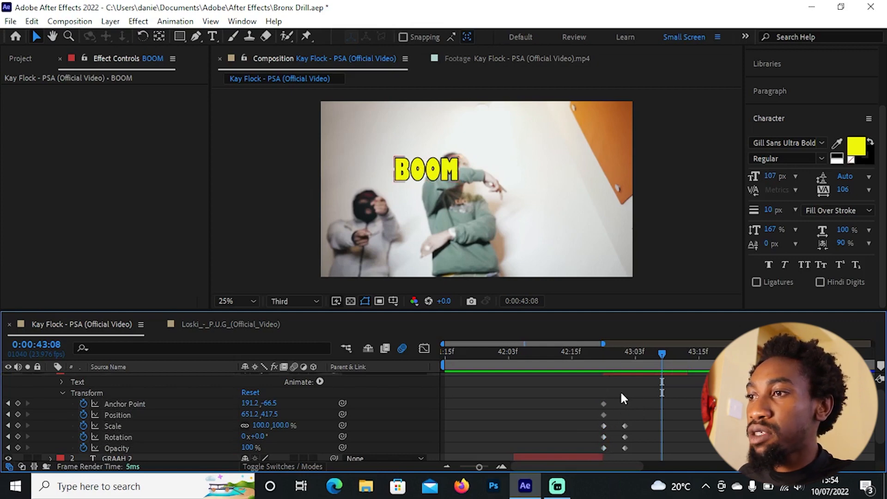
{"action": "left_click", "coordinate": [624, 352]}
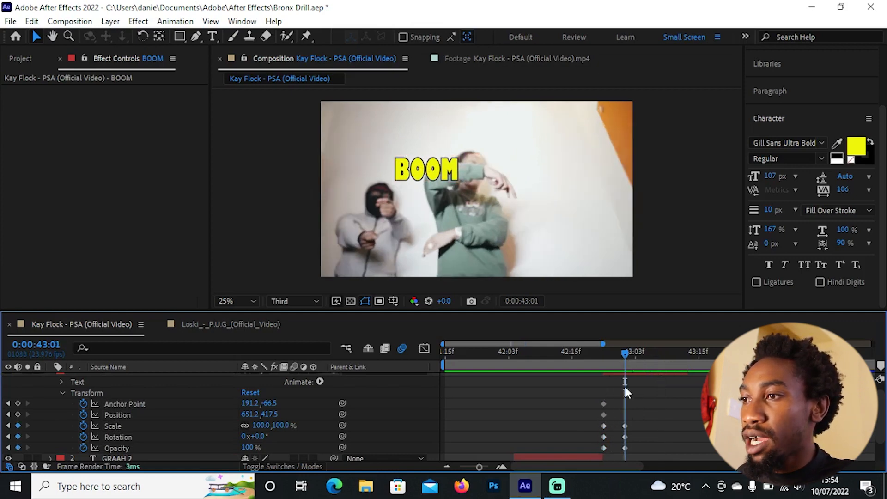
{"action": "left_click", "coordinate": [17, 414]}
{"action": "left_click", "coordinate": [17, 403]}
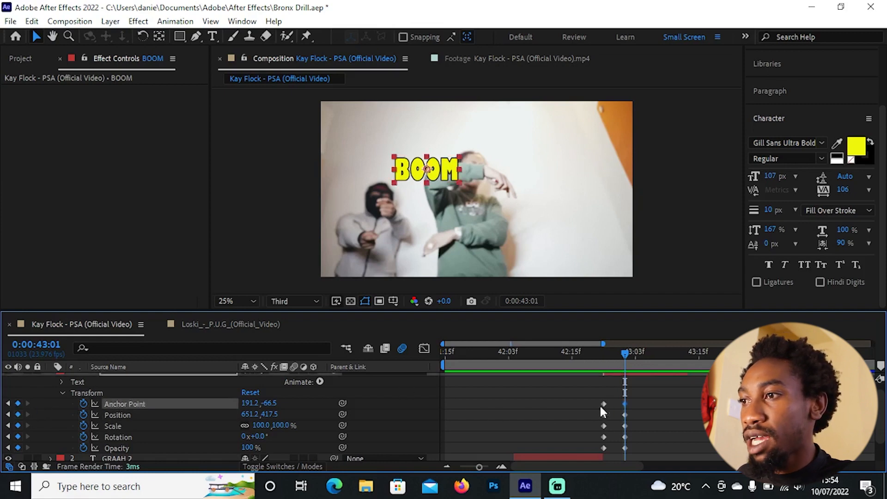
Move BOOM's full set of second keyframes from 0:00:43:01 to 0:00:43:03.
{"action": "left_click_drag", "start_coordinate": [638, 398], "coordinate": [620, 454]}
{"action": "left_click_drag", "start_coordinate": [623, 411], "coordinate": [634, 422]}
{"action": "scroll", "coordinate": [644, 415], "scroll_direction": "down", "scroll_amount": 2}
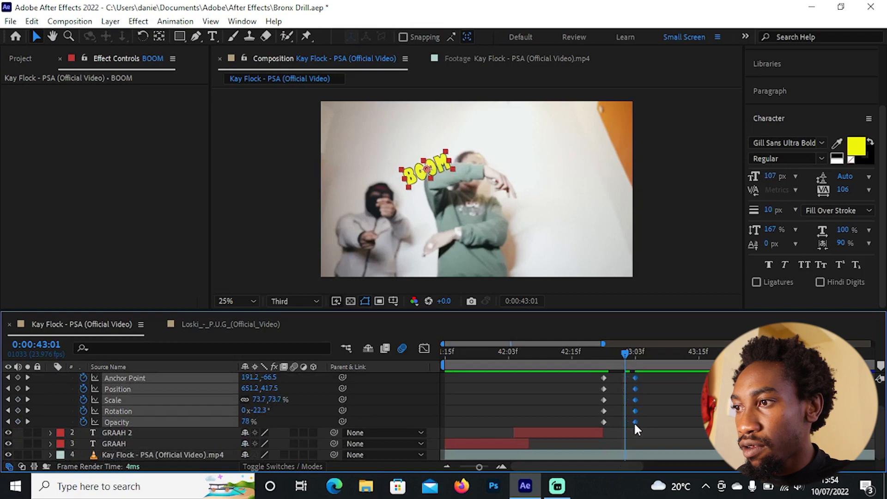
Copy BOOM's starting keyframes to 0:00:43:09 as its final keyframes and trim the layer to end just after them.
{"action": "scroll", "coordinate": [650, 415], "scroll_direction": "up", "scroll_amount": 2}
{"action": "left_click_drag", "start_coordinate": [573, 397], "coordinate": [613, 455]}
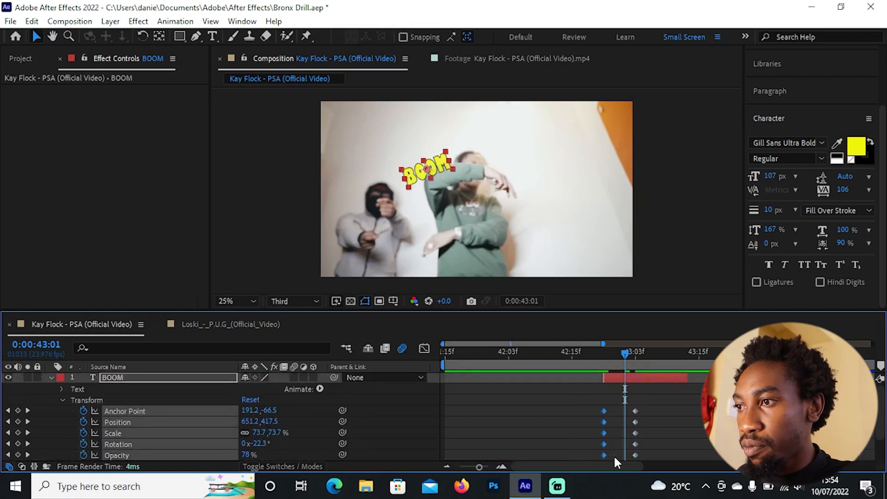
{"action": "scroll", "coordinate": [611, 440], "scroll_direction": "down", "scroll_amount": 2}
{"action": "scroll", "coordinate": [694, 415], "scroll_direction": "up", "scroll_amount": 2}
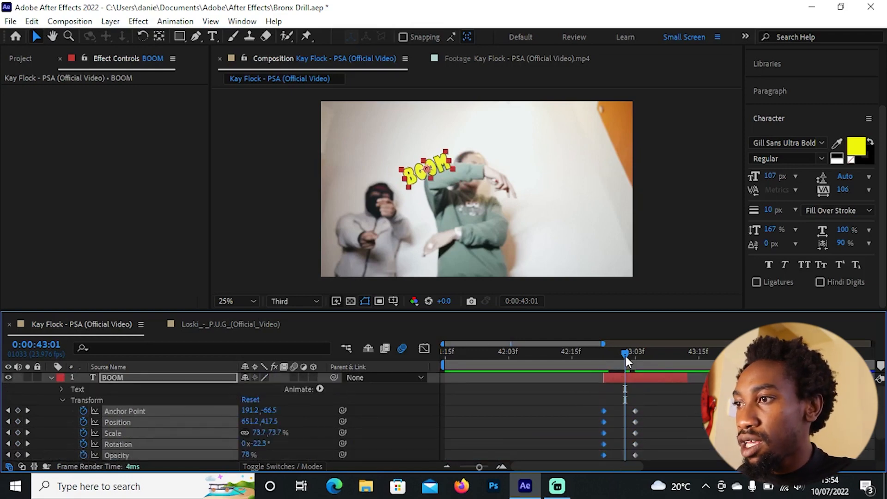
{"action": "left_click_drag", "start_coordinate": [625, 354], "coordinate": [667, 378]}
{"action": "key", "text": "ctrl+v"}
{"action": "left_click", "coordinate": [670, 385]}
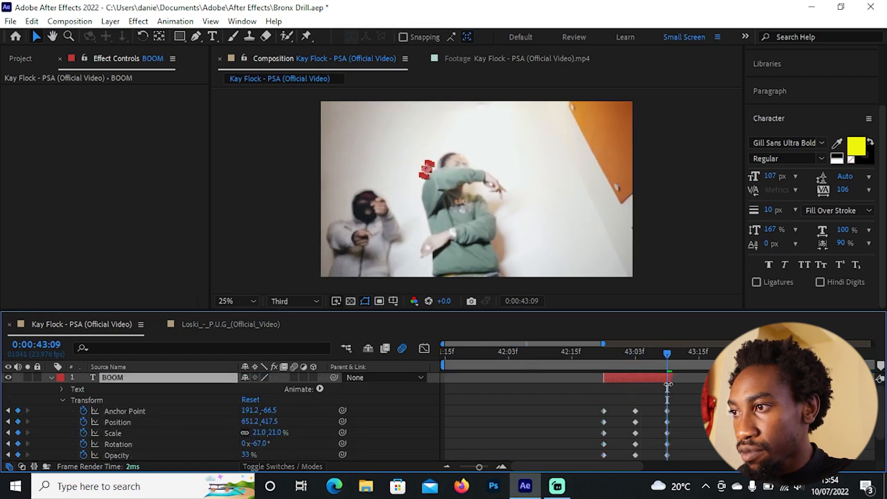
Collapse BOOM's properties and play back the ad-lib text animations from 0:00:41:15.
{"action": "left_click_drag", "start_coordinate": [603, 344], "coordinate": [702, 345]}
{"action": "key", "text": "u"}
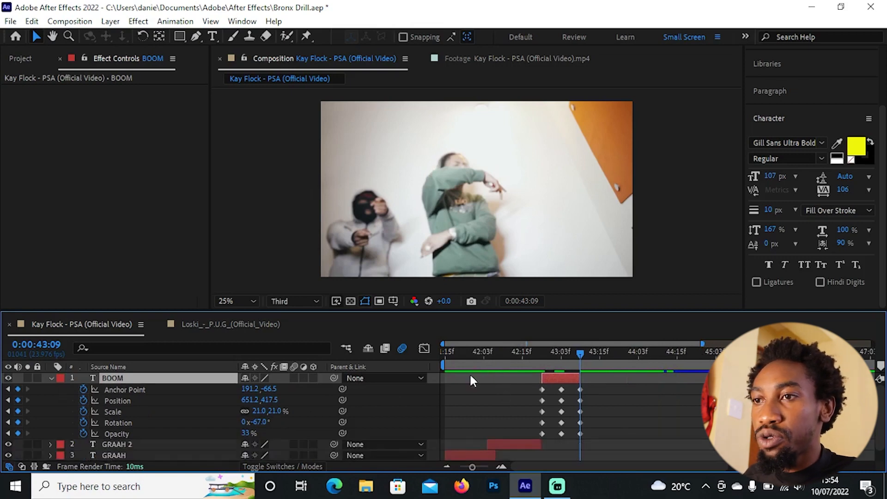
{"action": "key", "text": "u"}
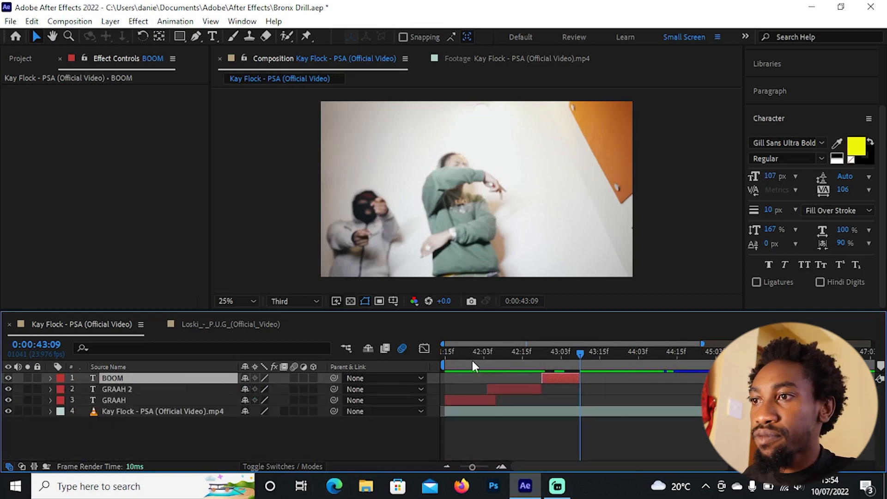
{"action": "key", "text": "space"}
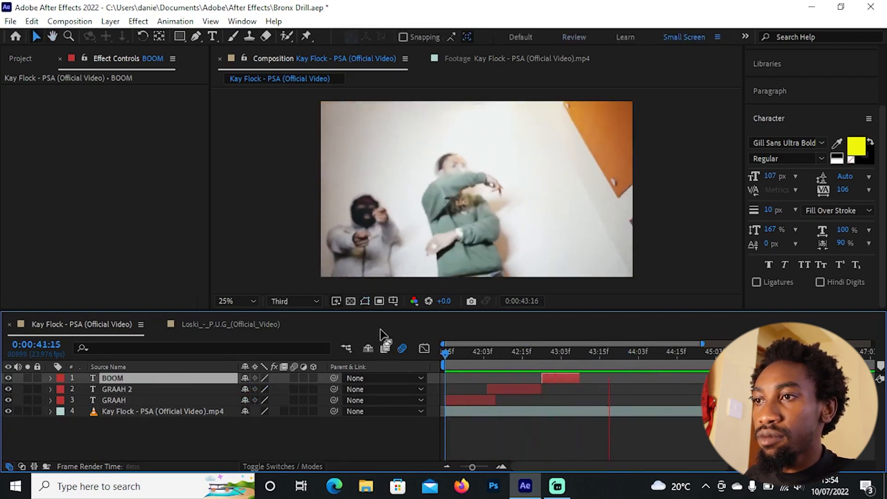
{"action": "key", "text": "space"}
{"action": "key", "text": "space"}
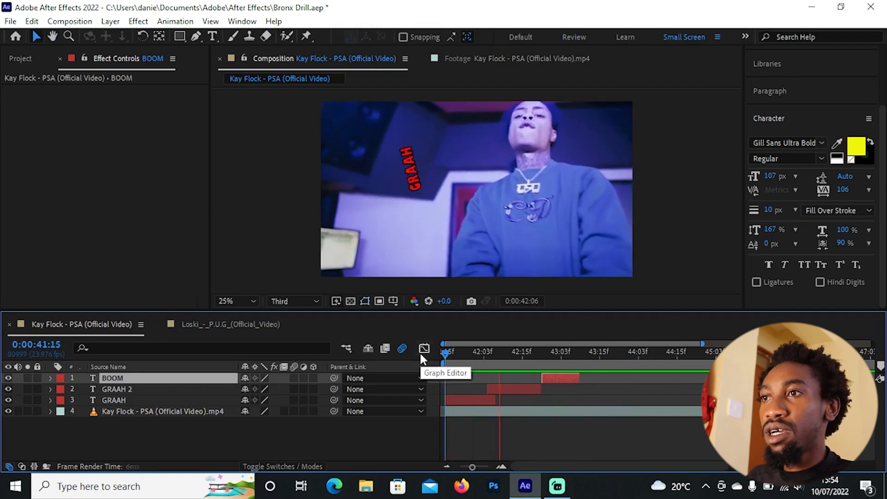
Search the effects for "glow" and apply uni.Glow to the first GRAAH text layer.
{"action": "left_click", "coordinate": [471, 356]}
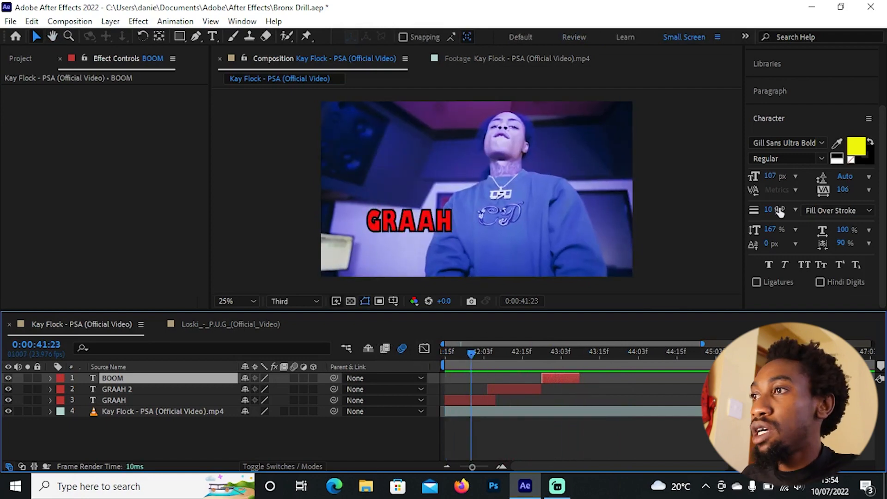
{"action": "left_click", "coordinate": [790, 118]}
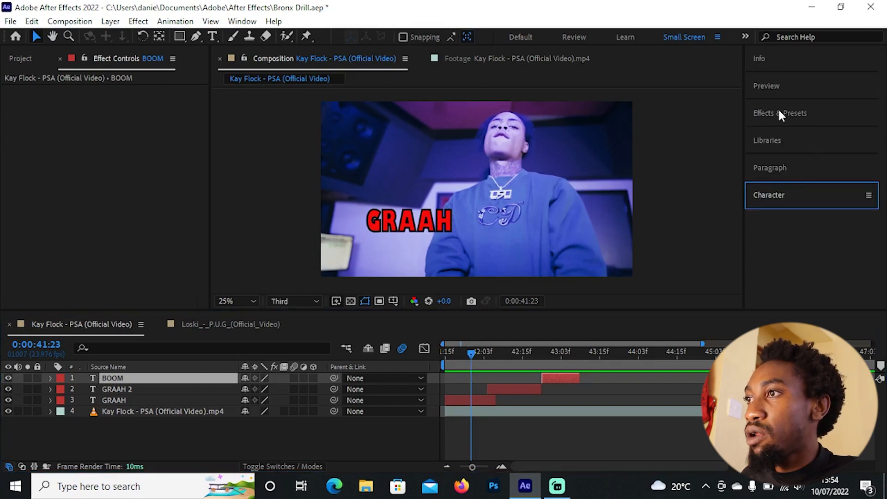
{"action": "left_click", "coordinate": [780, 114]}
{"action": "left_click", "coordinate": [789, 133]}
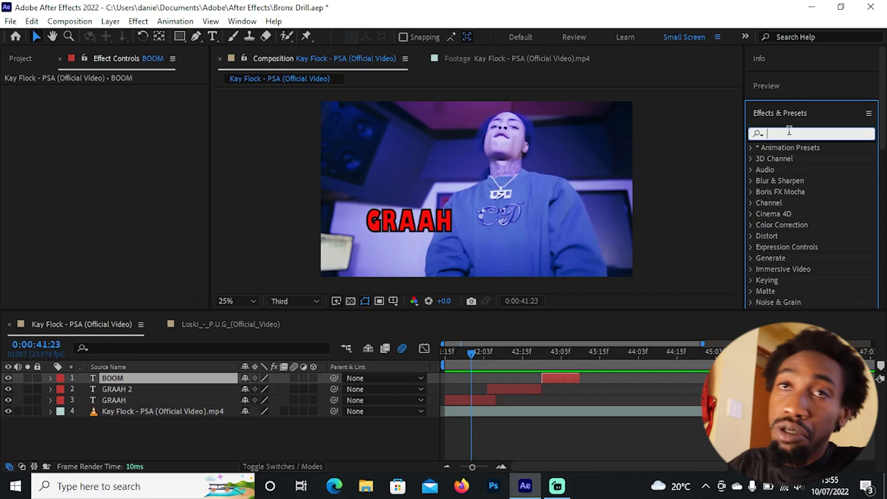
{"action": "type", "text": "g"}
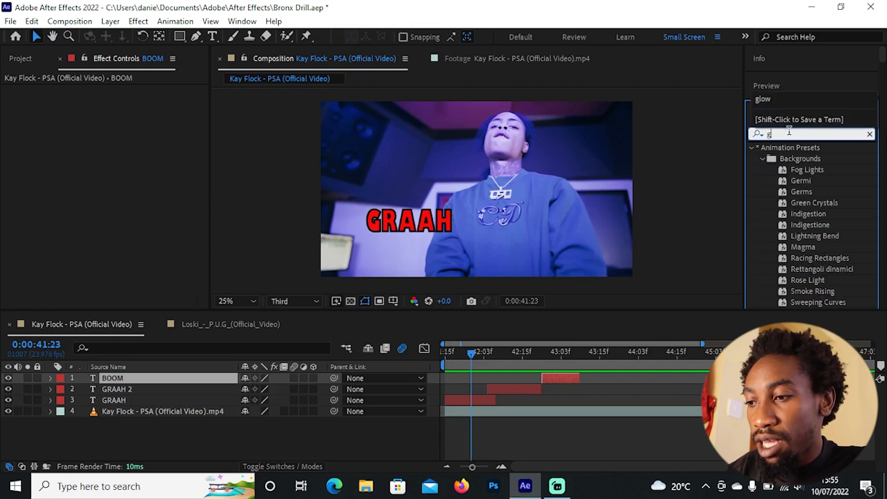
{"action": "type", "text": "low"}
{"action": "scroll", "coordinate": [805, 279], "scroll_direction": "down", "scroll_amount": 1}
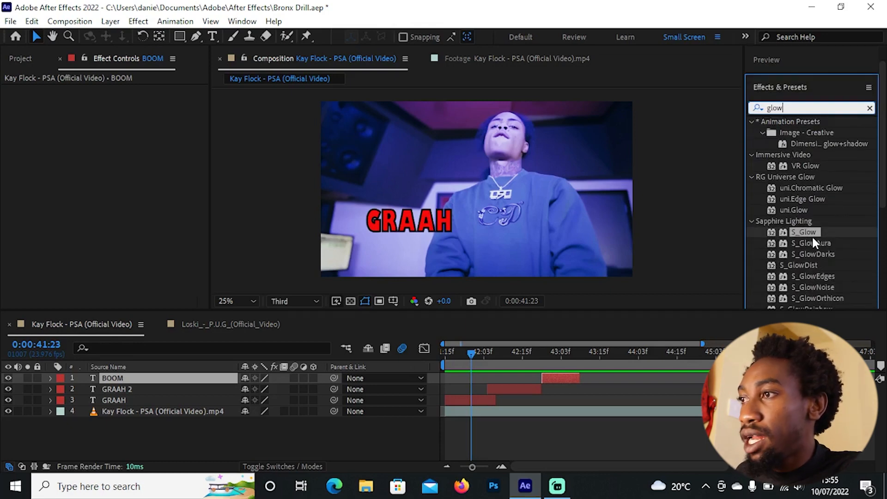
{"action": "scroll", "coordinate": [813, 240], "scroll_direction": "down", "scroll_amount": 1}
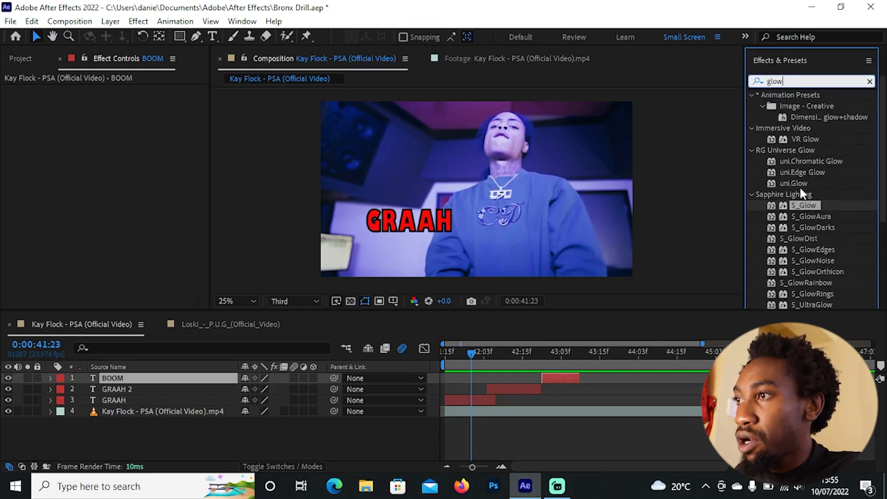
{"action": "left_click_drag", "start_coordinate": [799, 184], "coordinate": [172, 393]}
Set uni.Glow's Glow Opacity to 72 on GRAAH at 0:00:41:23 and compare the text with and without the effect.
{"action": "left_click", "coordinate": [448, 351]}
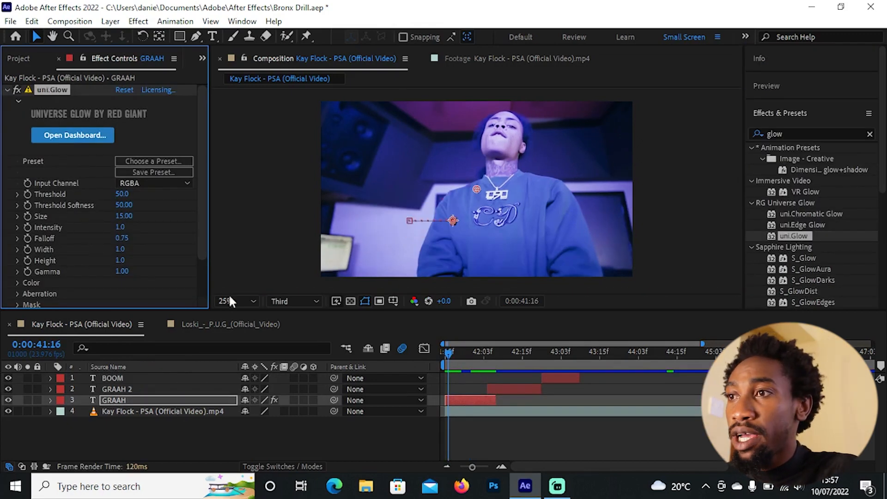
{"action": "left_click_drag", "start_coordinate": [462, 358], "coordinate": [469, 363]}
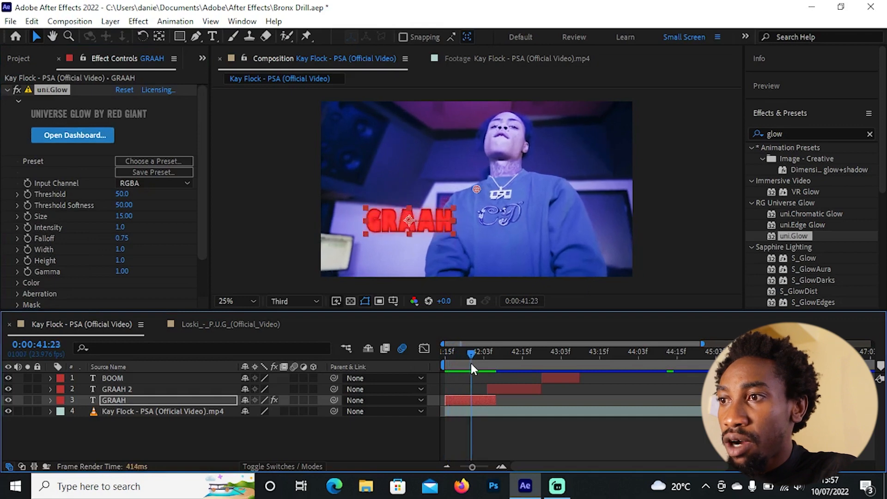
{"action": "left_click", "coordinate": [712, 222]}
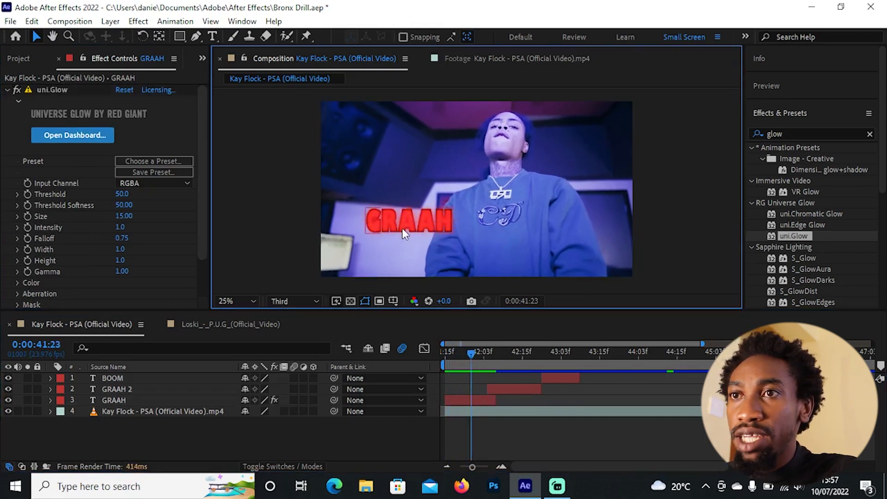
{"action": "scroll", "coordinate": [165, 247], "scroll_direction": "down", "scroll_amount": 3}
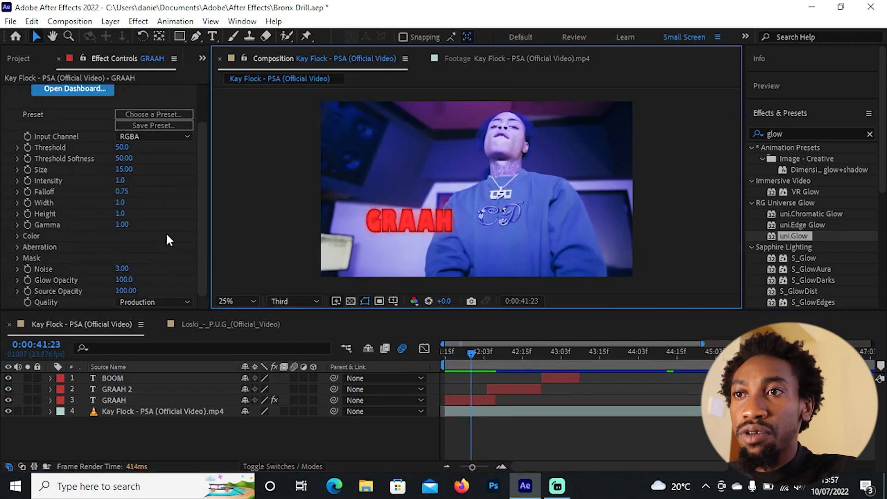
{"action": "left_click", "coordinate": [74, 291]}
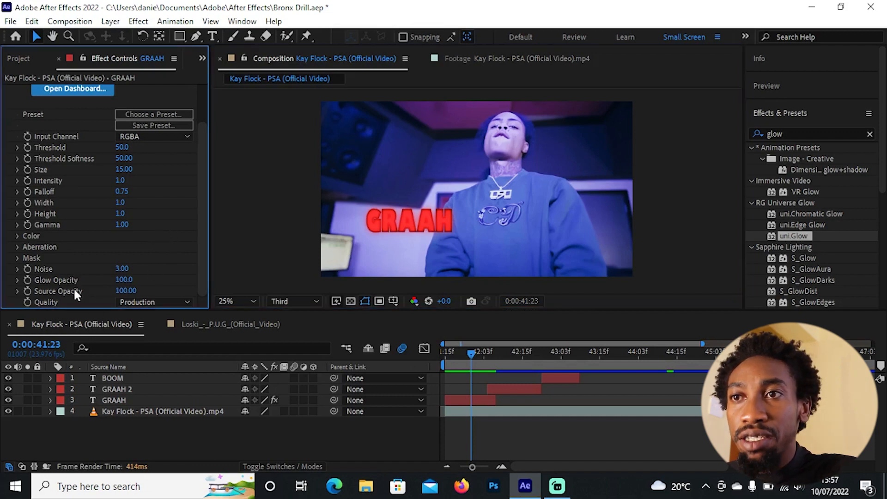
{"action": "left_click_drag", "start_coordinate": [124, 280], "coordinate": [118, 283]}
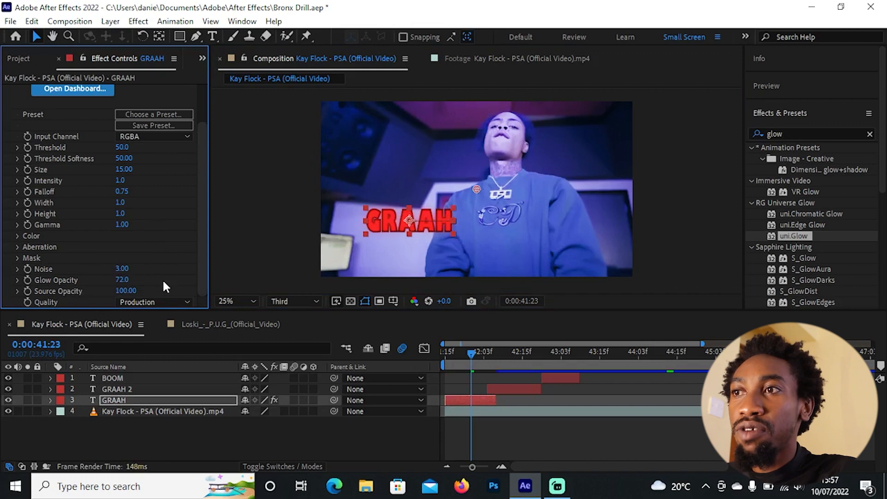
{"action": "left_click", "coordinate": [482, 403]}
{"action": "scroll", "coordinate": [69, 157], "scroll_direction": "up", "scroll_amount": 2}
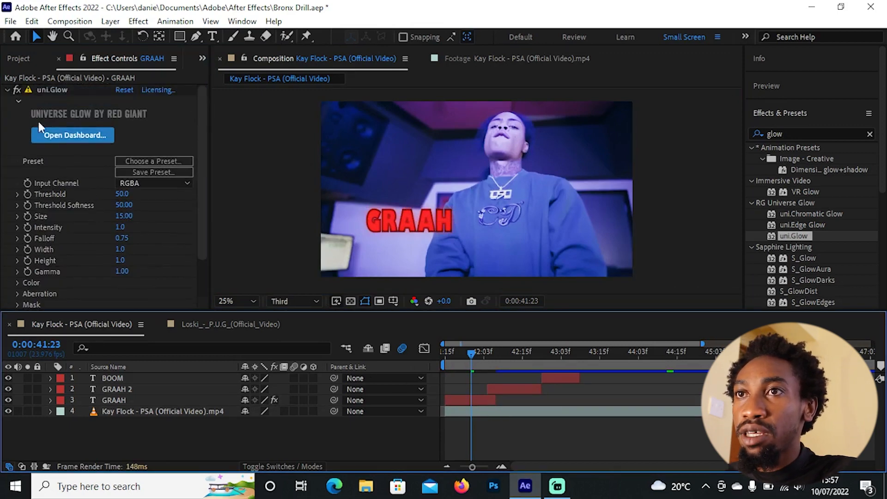
{"action": "left_click", "coordinate": [17, 92]}
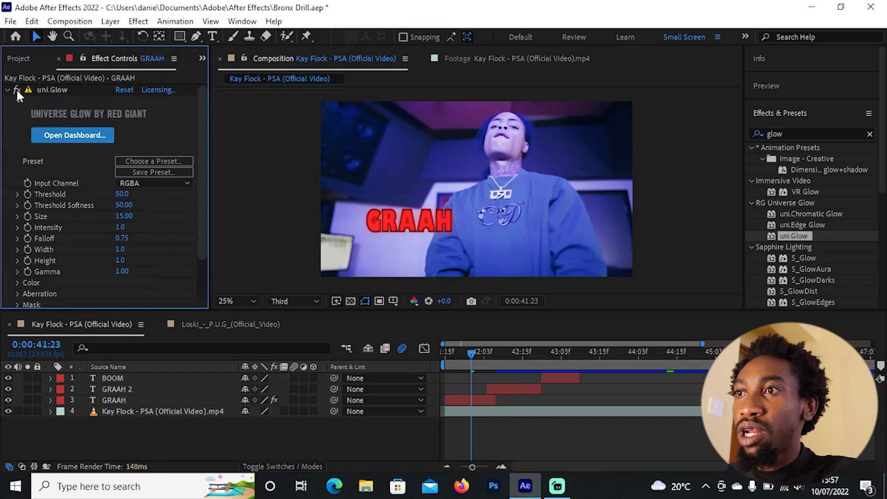
Copy the uni.Glow effect from GRAAH and paste it onto the GRAAH 2 layer.
{"action": "left_click", "coordinate": [50, 92]}
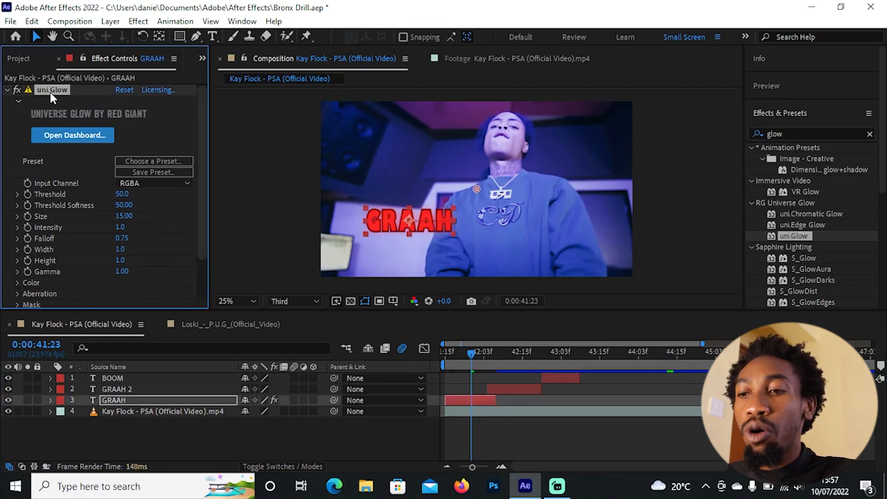
{"action": "left_click", "coordinate": [500, 354]}
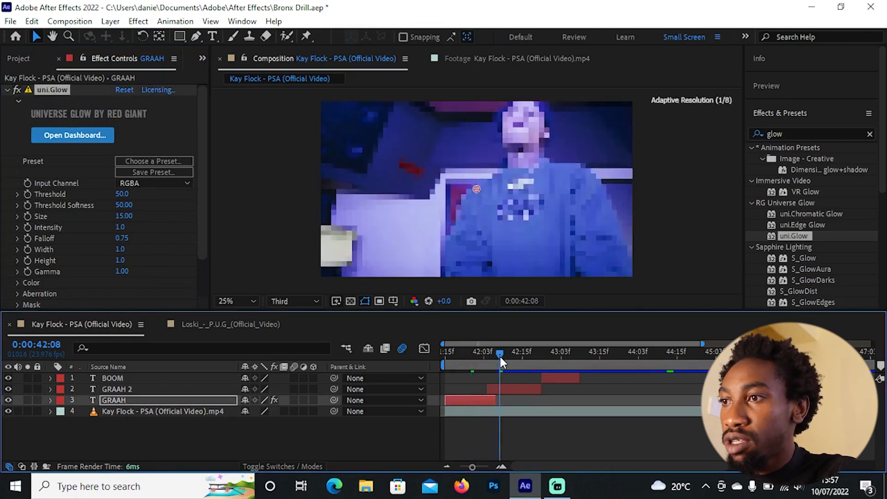
{"action": "left_click", "coordinate": [515, 387]}
{"action": "left_click", "coordinate": [514, 365]}
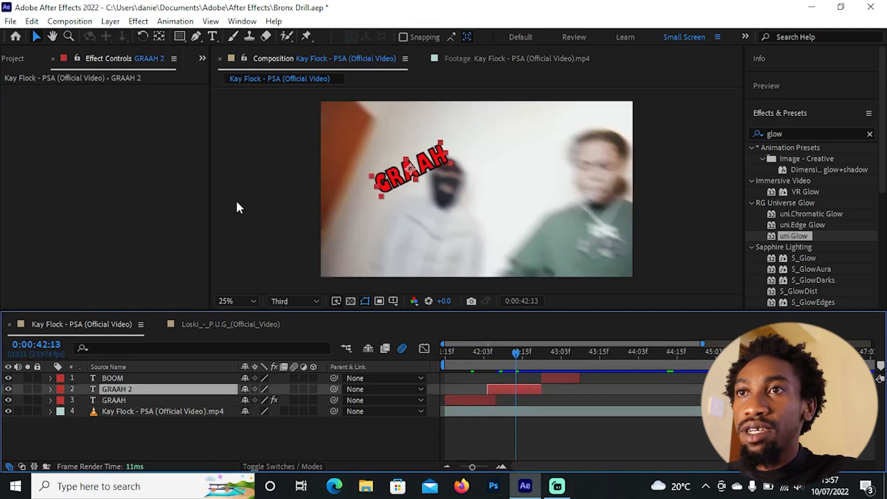
{"action": "left_click", "coordinate": [80, 137]}
{"action": "key", "text": "ctrl+v"}
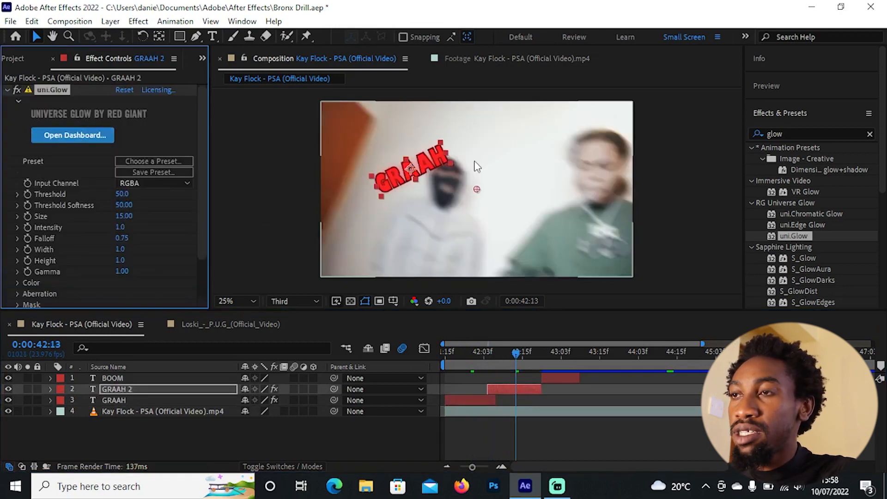
Apply S_Glow to the BOOM layer at 0:00:43:01 and set its Edge Mode to Transparent.
{"action": "left_click_drag", "start_coordinate": [507, 359], "coordinate": [557, 372]}
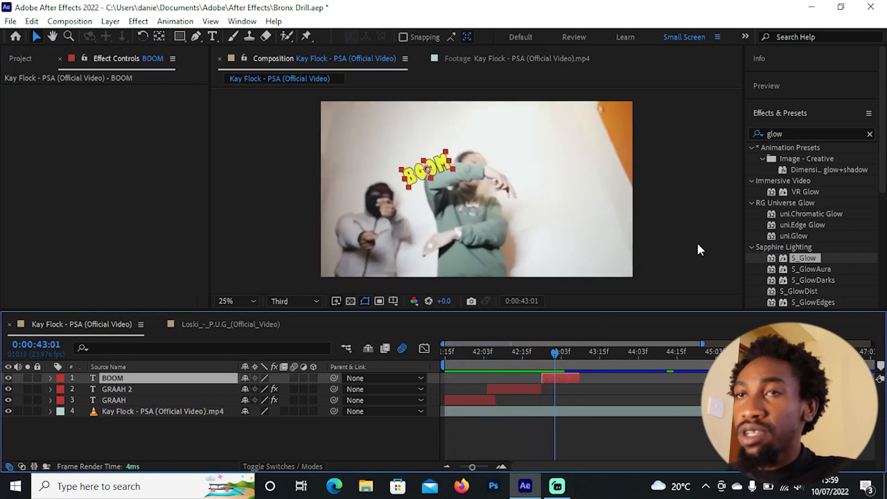
{"action": "left_click", "coordinate": [809, 268]}
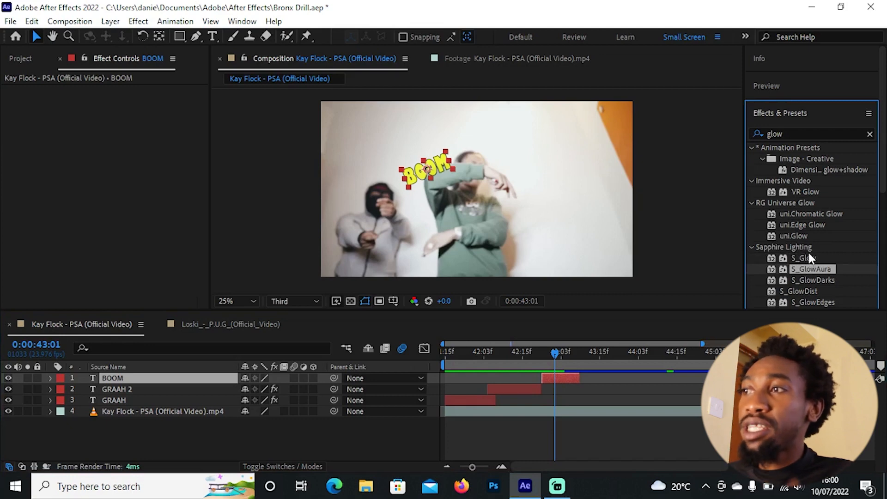
{"action": "left_click_drag", "start_coordinate": [808, 257], "coordinate": [198, 376]}
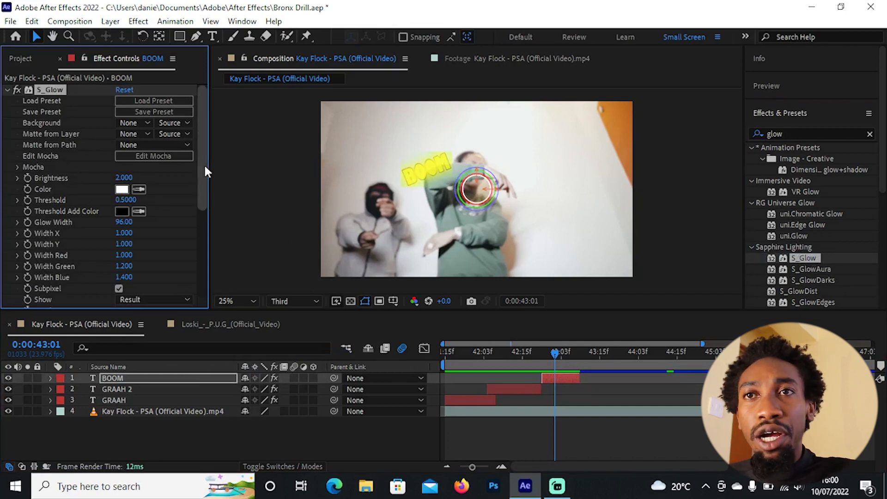
{"action": "left_click_drag", "start_coordinate": [204, 164], "coordinate": [201, 207]}
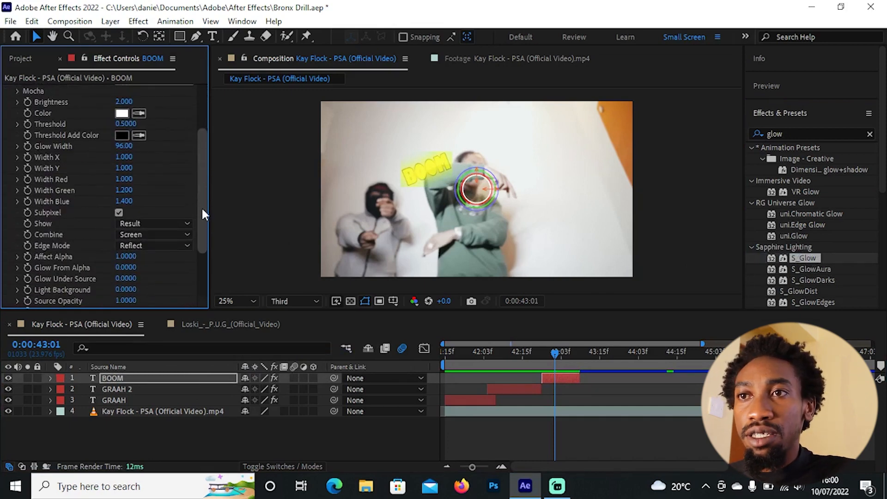
{"action": "left_click", "coordinate": [134, 247]}
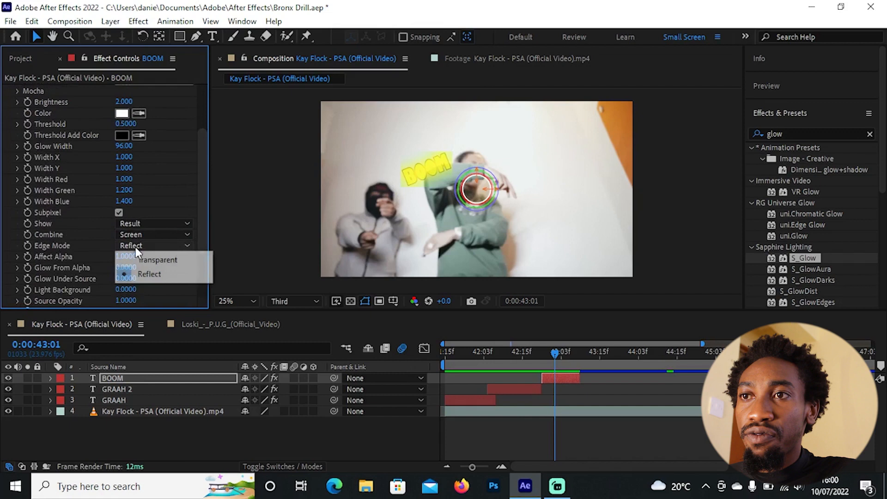
{"action": "left_click", "coordinate": [160, 259]}
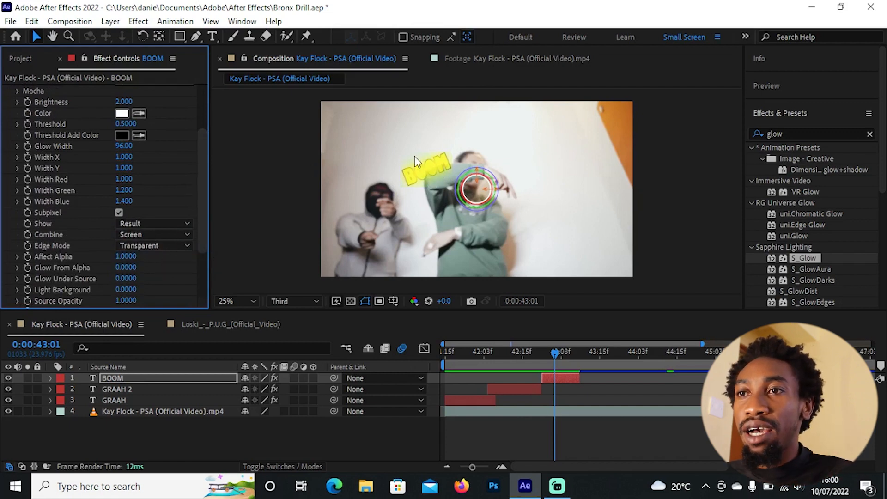
Reduce BOOM's S_Glow to Glow Width 9, Width X 0.74 and Width Y 0.72, and compare with the effect off.
{"action": "scroll", "coordinate": [143, 210], "scroll_direction": "up", "scroll_amount": 1}
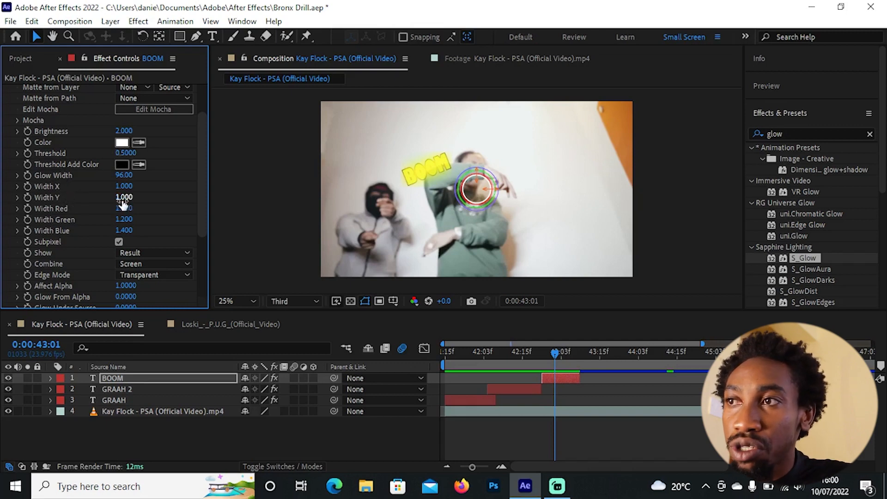
{"action": "mouse_move", "coordinate": [124, 197]}
{"action": "left_mouse_down"}
{"action": "mouse_move", "coordinate": [102, 201]}
{"action": "mouse_move", "coordinate": [121, 182]}
{"action": "mouse_move", "coordinate": [114, 178]}
{"action": "mouse_move", "coordinate": [131, 182]}
{"action": "mouse_move", "coordinate": [129, 173]}
{"action": "mouse_move", "coordinate": [130, 181]}
{"action": "left_mouse_up"}
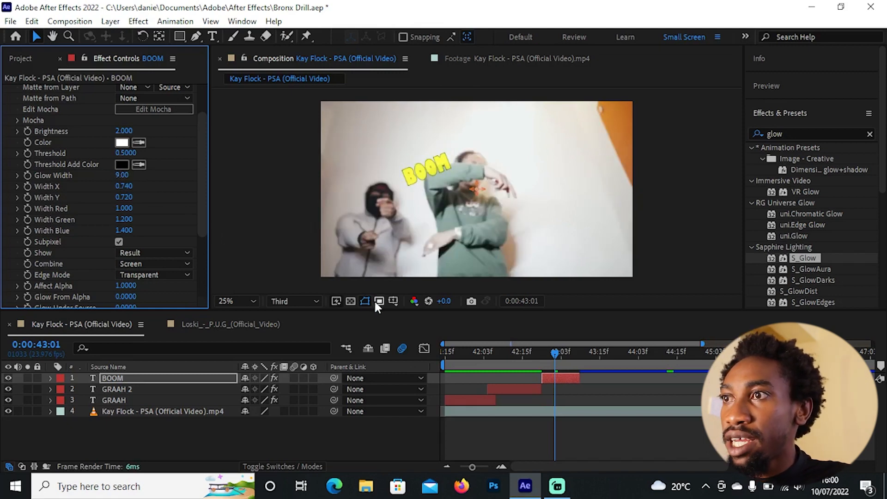
{"action": "scroll", "coordinate": [58, 109], "scroll_direction": "up", "scroll_amount": 2}
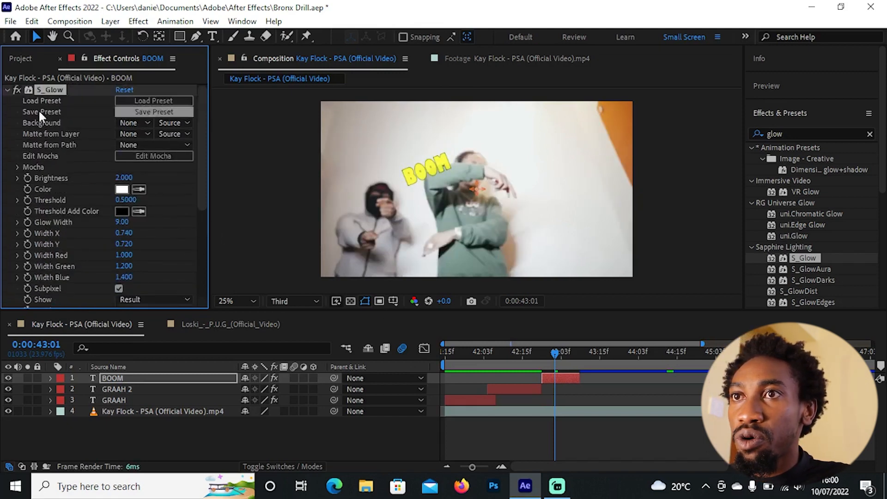
{"action": "left_click", "coordinate": [17, 89]}
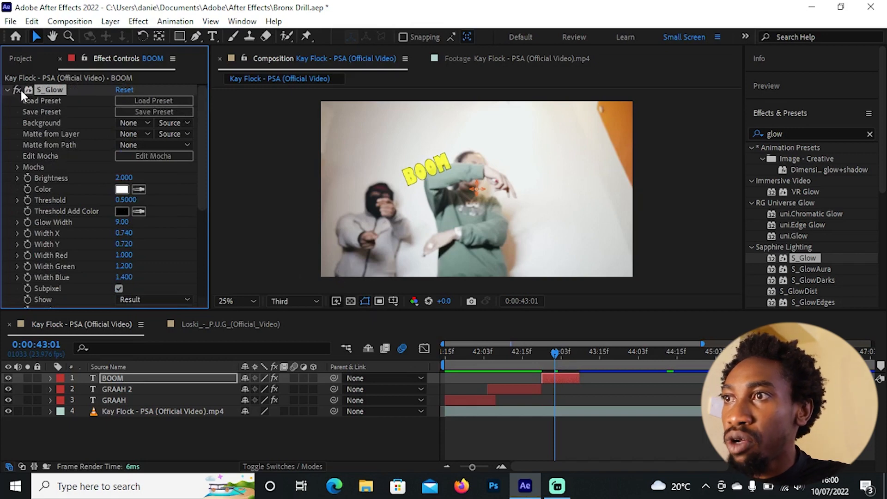
Play the composition from 0:00:41:15 to review the glowing GRAAH and BOOM texts.
{"action": "left_click", "coordinate": [445, 353]}
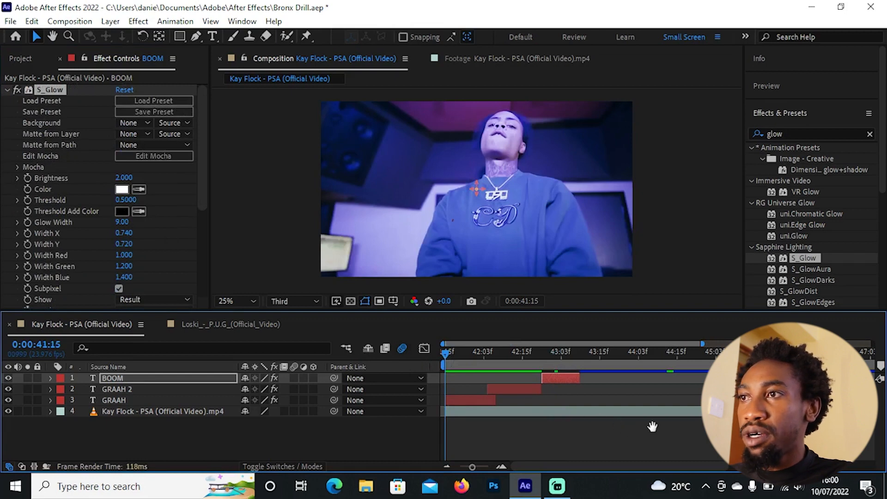
{"action": "key", "text": "space"}
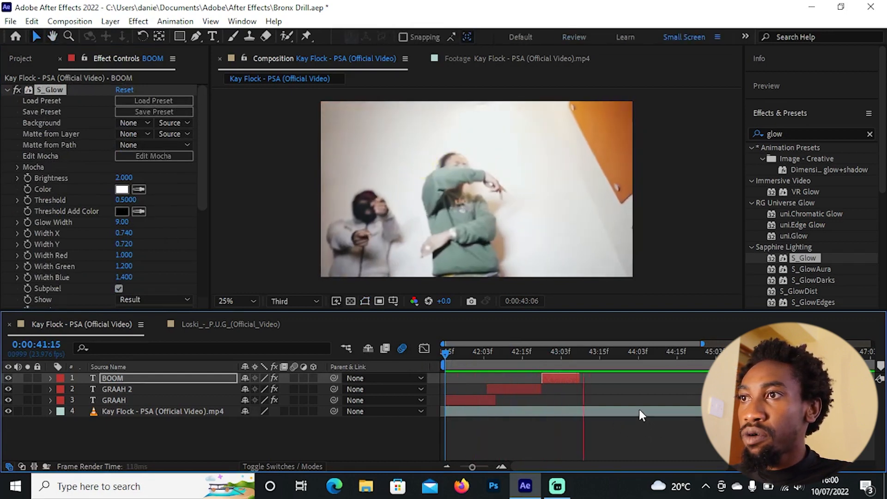
{"action": "key", "text": "space"}
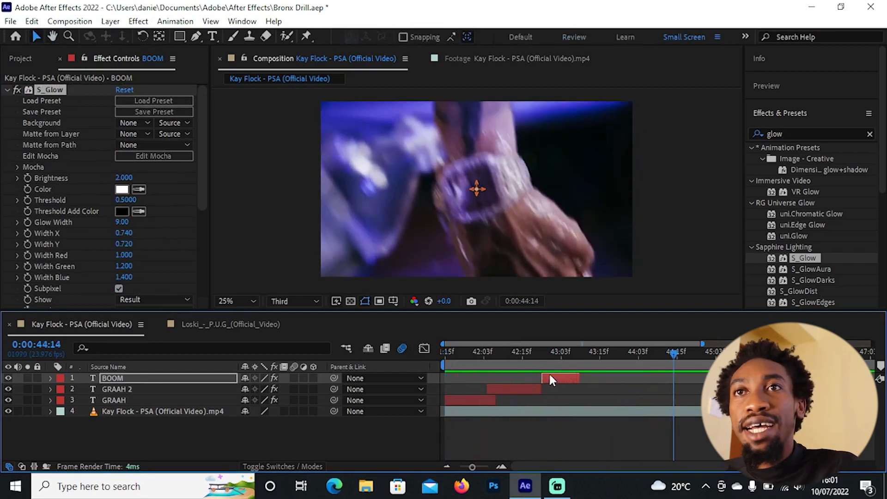
Duplicate the Kay Flock video layer, split the copy at 0:00:42:21 where BOOM starts, and delete its earlier part.
{"action": "mouse_move", "coordinate": [531, 356]}
{"action": "left_mouse_down"}
{"action": "mouse_move", "coordinate": [453, 353]}
{"action": "mouse_move", "coordinate": [555, 367]}
{"action": "mouse_move", "coordinate": [542, 353]}
{"action": "mouse_move", "coordinate": [567, 359]}
{"action": "mouse_move", "coordinate": [544, 361]}
{"action": "left_mouse_up"}
{"action": "left_click", "coordinate": [547, 411]}
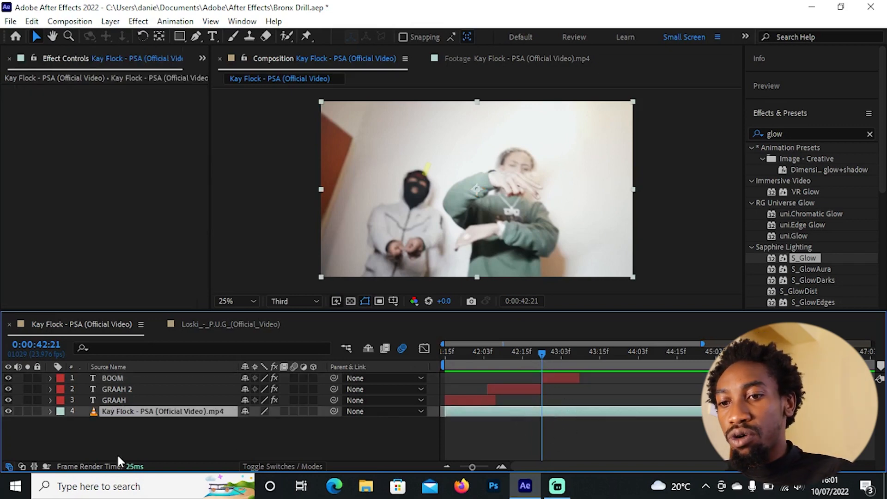
{"action": "key", "text": "ctrl+d"}
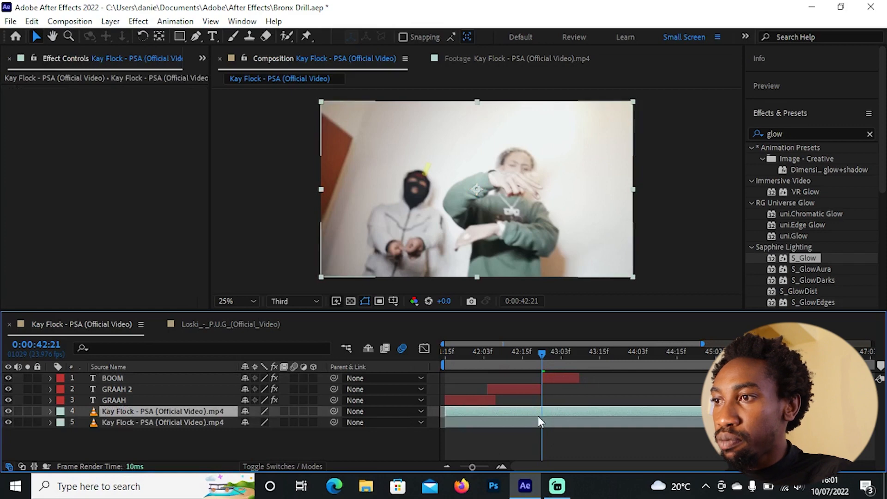
{"action": "key", "text": "ctrl+shift+d"}
{"action": "left_click", "coordinate": [525, 420]}
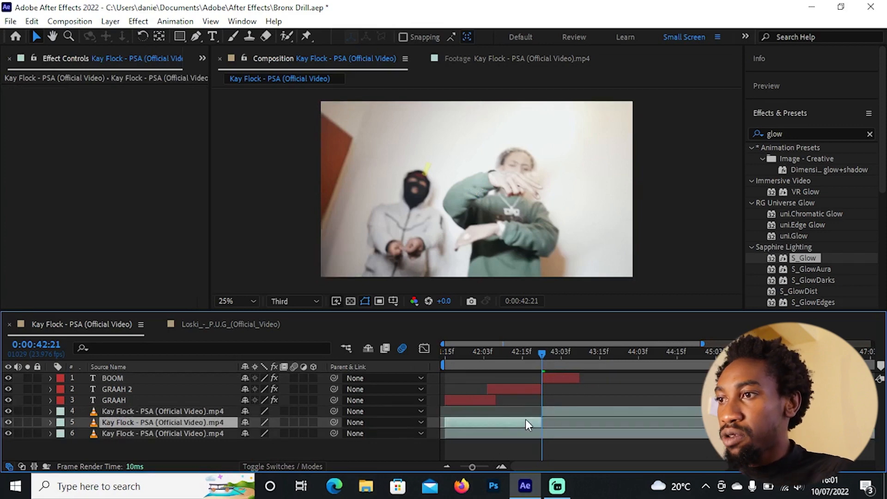
{"action": "key", "text": "Delete"}
Split the duplicated video clip at 0:00:43:09, where BOOM ends, and delete the part after it.
{"action": "left_click_drag", "start_coordinate": [542, 355], "coordinate": [579, 362]}
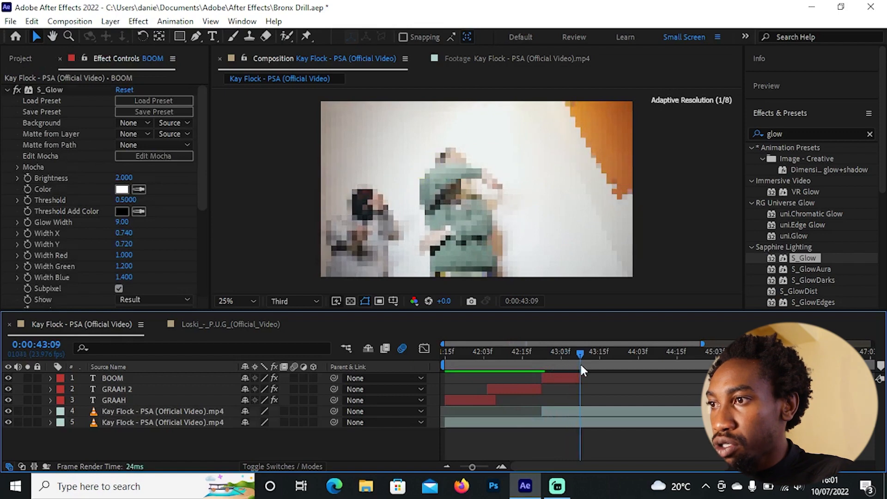
{"action": "left_click", "coordinate": [602, 411]}
{"action": "left_click", "coordinate": [582, 363]}
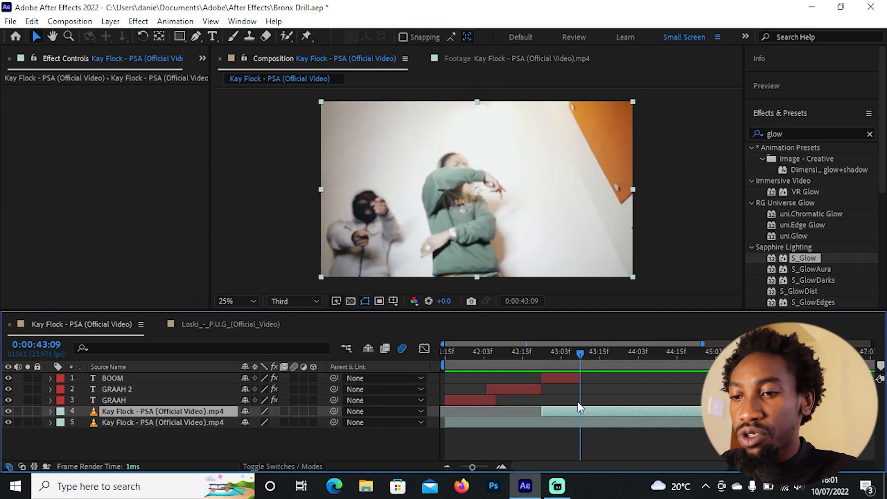
{"action": "key", "text": "ctrl+shift+d"}
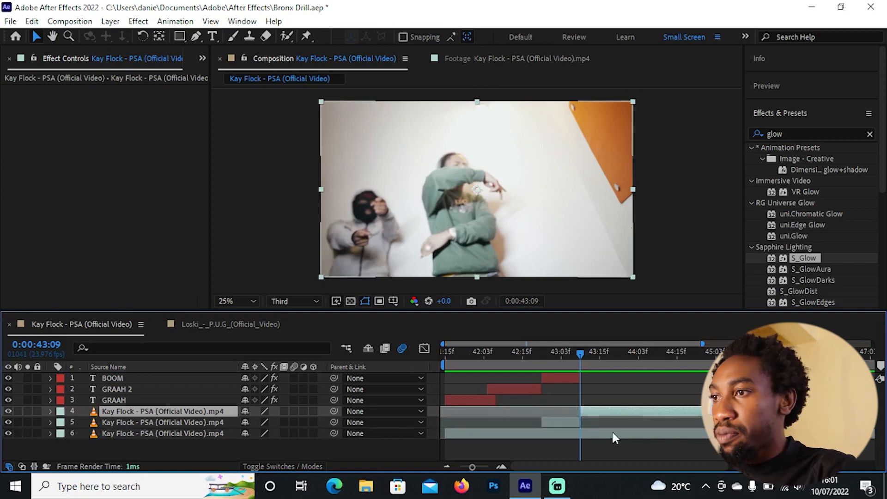
{"action": "key", "text": "Delete"}
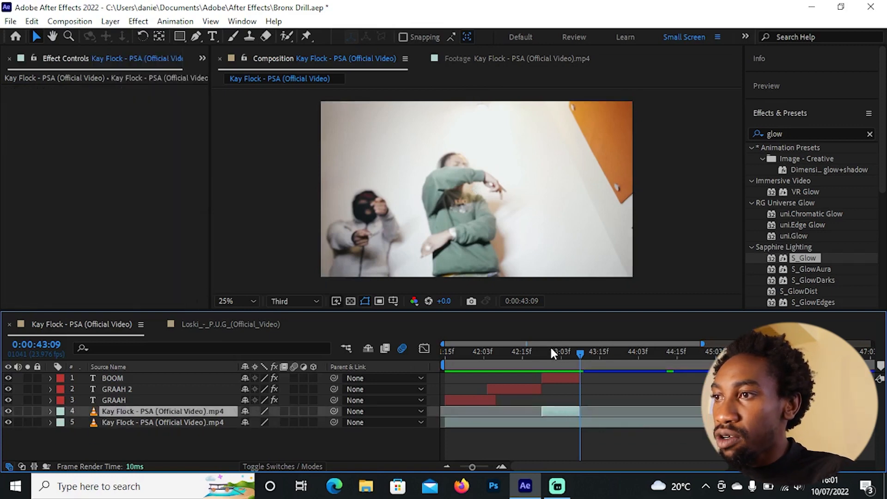
Open the short video clip in the Layer view at 0:00:42:21 and select the green-hoodie performer, including head and hand, with the Roto Brush.
{"action": "left_click", "coordinate": [541, 357]}
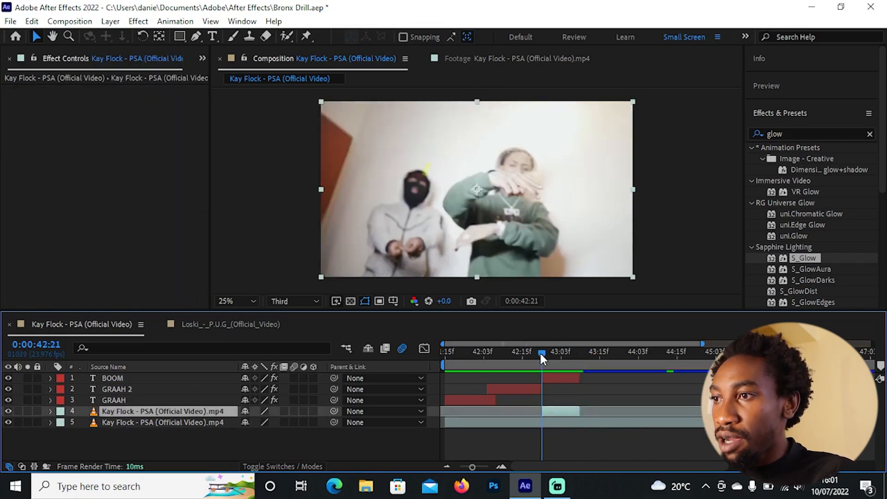
{"action": "double_click", "coordinate": [159, 414]}
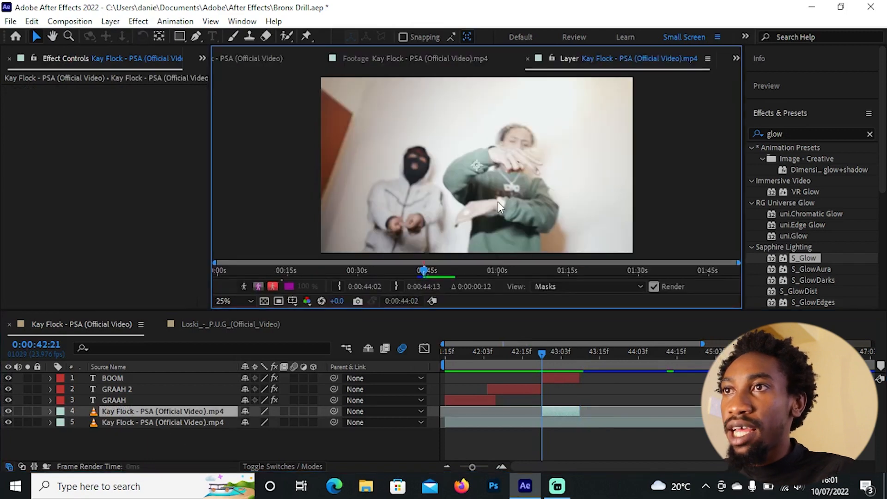
{"action": "left_click", "coordinate": [286, 35]}
{"action": "left_click_drag", "start_coordinate": [457, 172], "coordinate": [511, 134]}
{"action": "left_click_drag", "start_coordinate": [513, 205], "coordinate": [510, 218]}
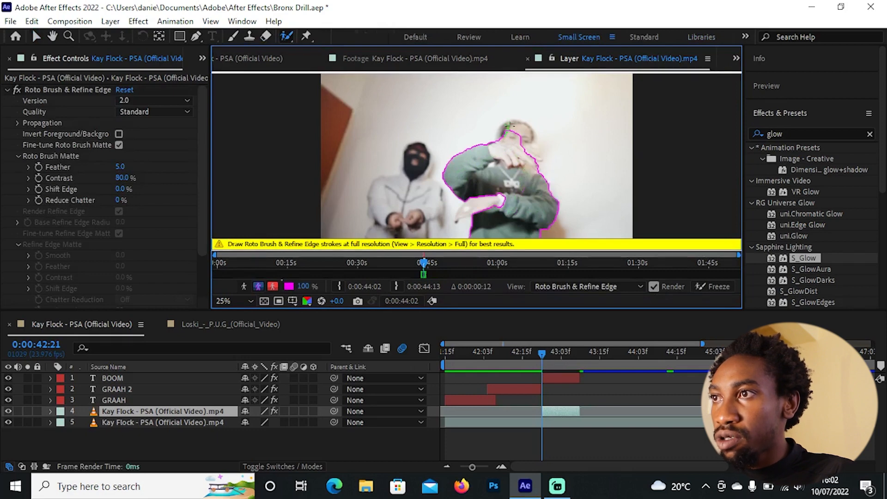
{"action": "mouse_move", "coordinate": [508, 126]}
{"action": "left_mouse_down"}
{"action": "mouse_move", "coordinate": [528, 135]}
{"action": "mouse_move", "coordinate": [520, 158]}
{"action": "left_mouse_up"}
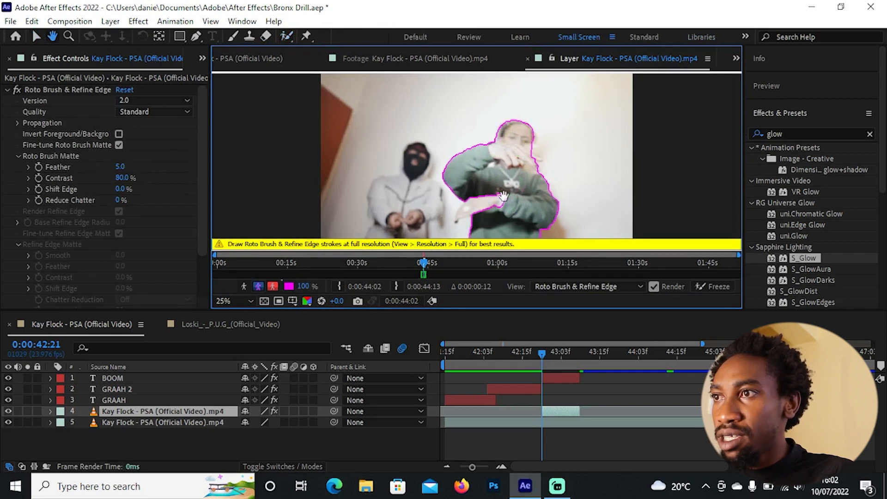
{"action": "left_click_drag", "start_coordinate": [481, 214], "coordinate": [483, 218]}
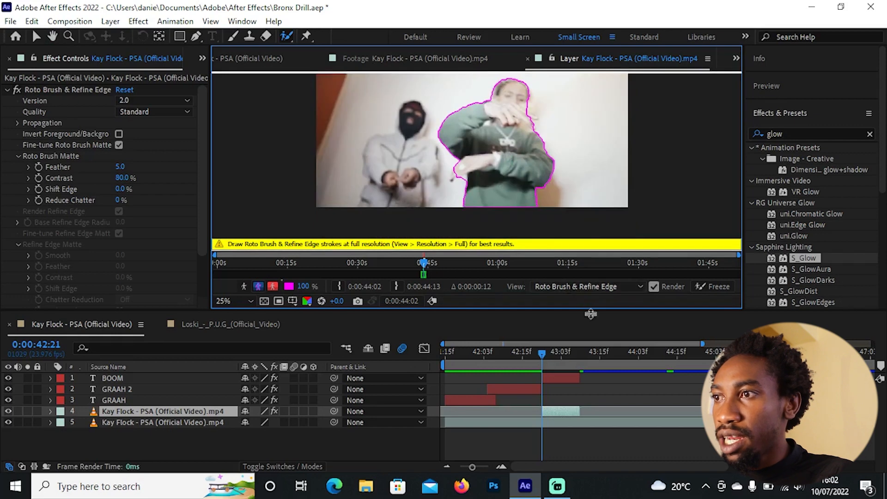
Advance the roto selection frame by frame to 0:00:43:09, correcting the performer's hand at 0:00:42:22, and freeze the propagation.
{"action": "left_click", "coordinate": [785, 87]}
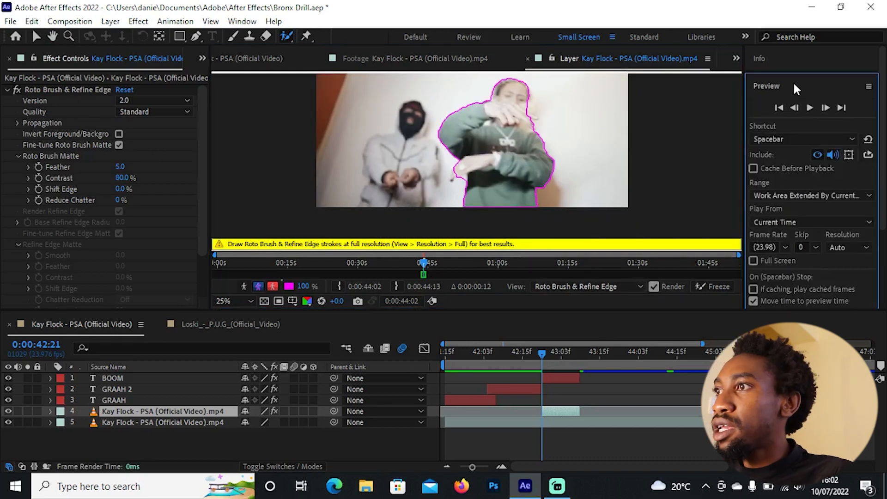
{"action": "left_click", "coordinate": [825, 108]}
{"action": "left_click_drag", "start_coordinate": [455, 164], "coordinate": [443, 171]}
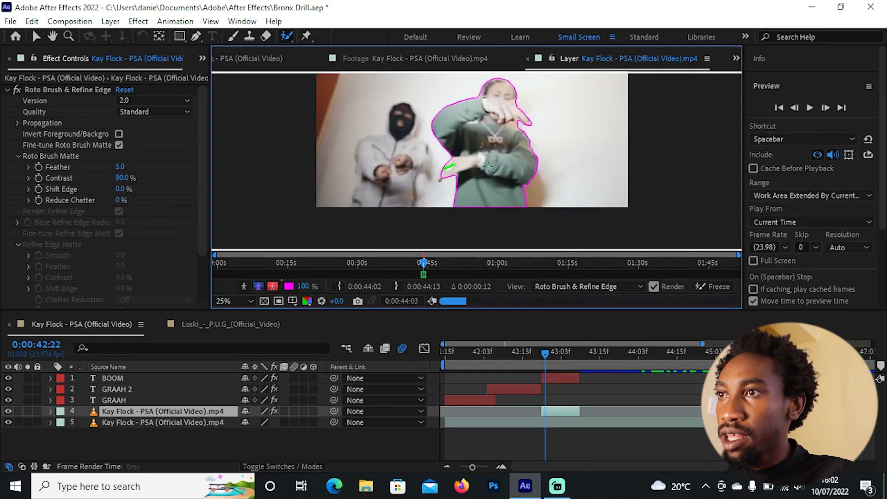
{"action": "left_click", "coordinate": [821, 108]}
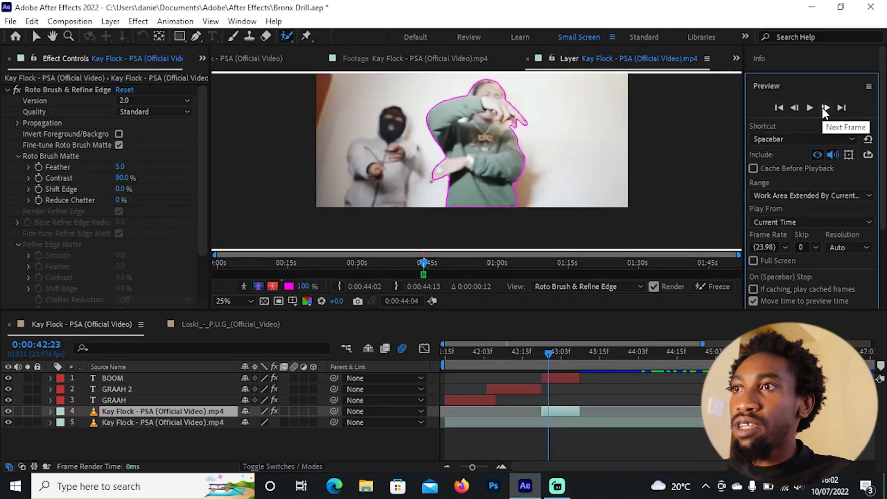
{"action": "left_click", "coordinate": [823, 108]}
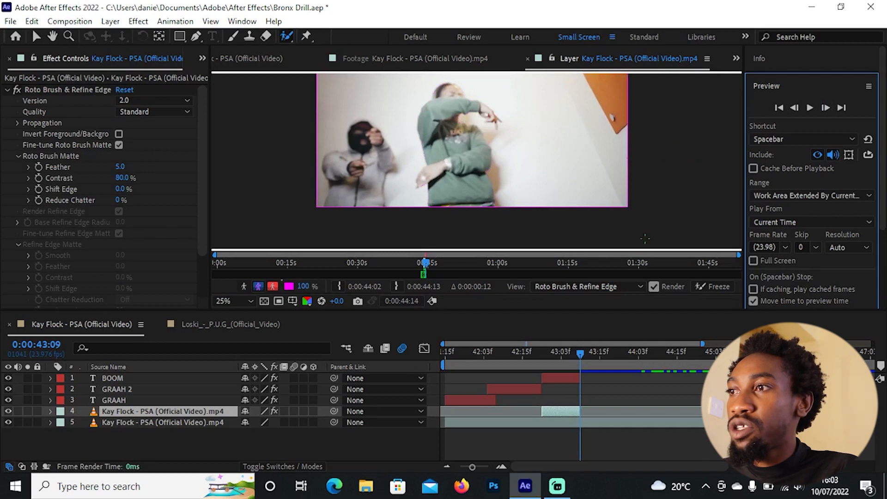
{"action": "left_click", "coordinate": [708, 286]}
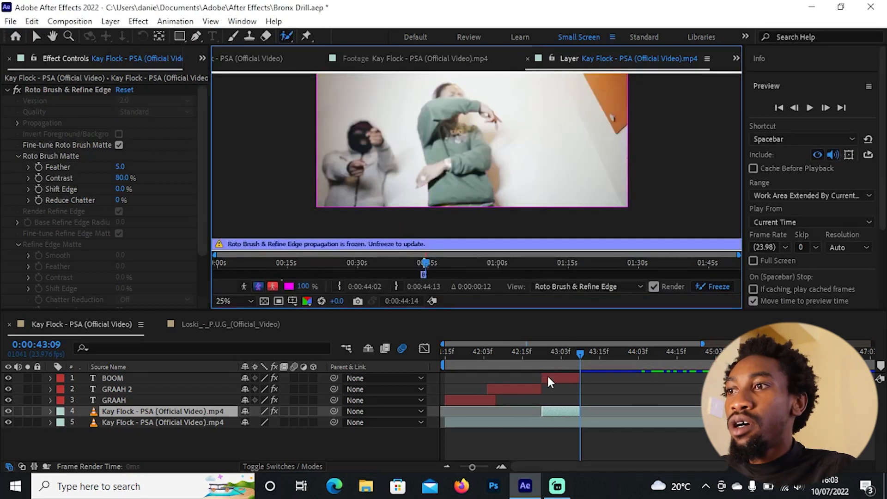
Return to the composition view and hide the full-length video layer to inspect the performer's cutout around 0:00:43:01.
{"action": "left_click", "coordinate": [554, 362]}
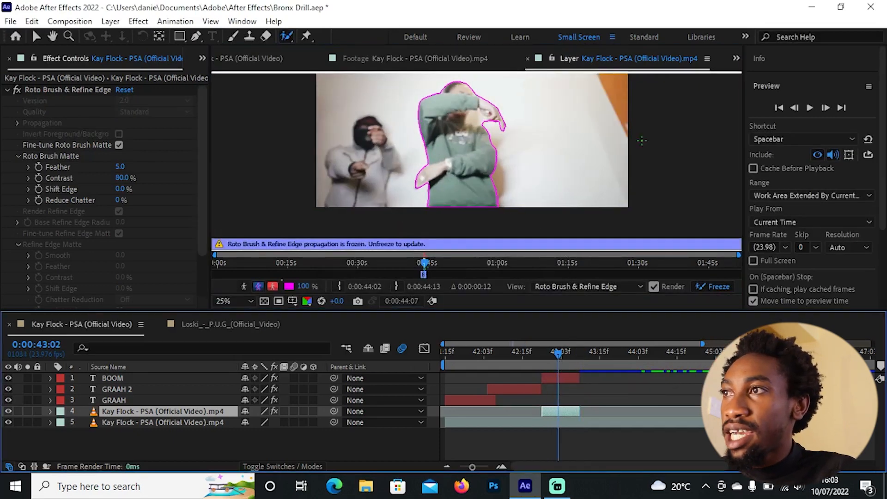
{"action": "left_click", "coordinate": [735, 57]}
{"action": "left_click", "coordinate": [656, 72]}
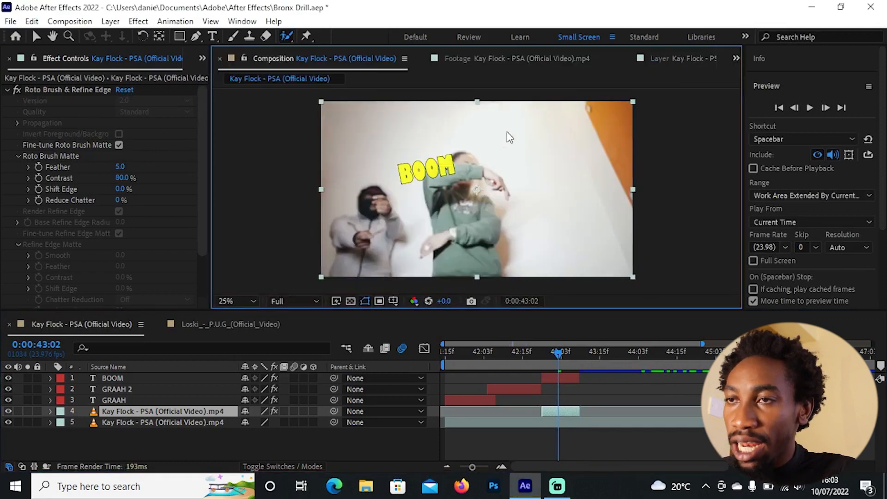
{"action": "left_click", "coordinate": [8, 422]}
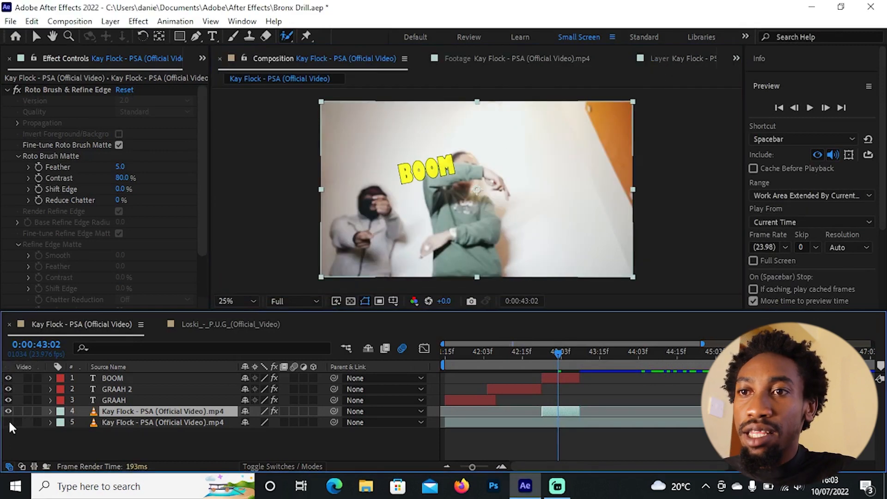
{"action": "mouse_move", "coordinate": [553, 352]}
{"action": "left_mouse_down"}
{"action": "mouse_move", "coordinate": [542, 351]}
{"action": "mouse_move", "coordinate": [562, 353]}
{"action": "mouse_move", "coordinate": [539, 358]}
{"action": "mouse_move", "coordinate": [573, 362]}
{"action": "mouse_move", "coordinate": [555, 367]}
{"action": "left_mouse_up"}
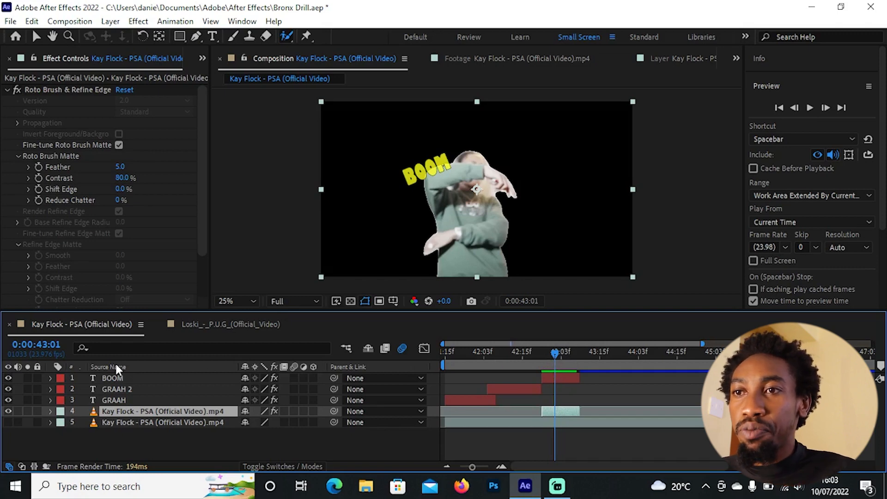
Move the BOOM layer beneath the rotoscoped clip, show the full-length video layer again, and scrub through the BOOM section to check it.
{"action": "left_click_drag", "start_coordinate": [126, 378], "coordinate": [141, 423]}
{"action": "mouse_move", "coordinate": [553, 356]}
{"action": "left_mouse_down"}
{"action": "mouse_move", "coordinate": [577, 362]}
{"action": "mouse_move", "coordinate": [568, 360]}
{"action": "left_mouse_up"}
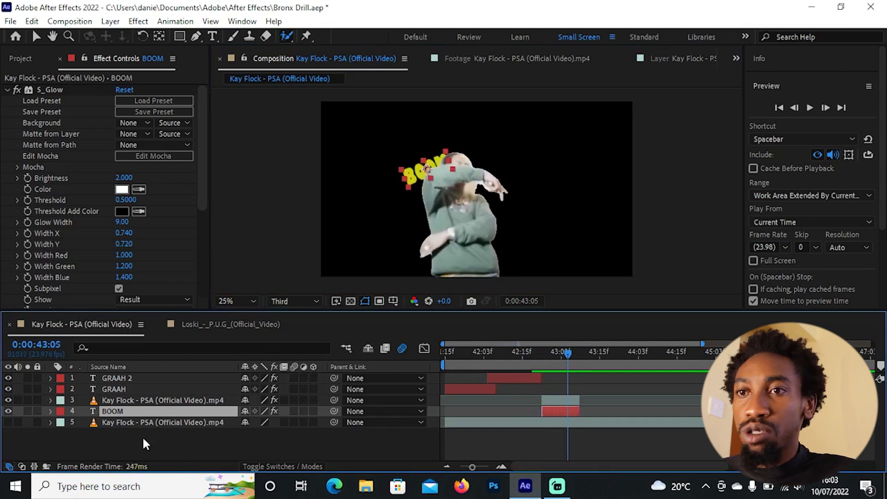
{"action": "left_click", "coordinate": [8, 422]}
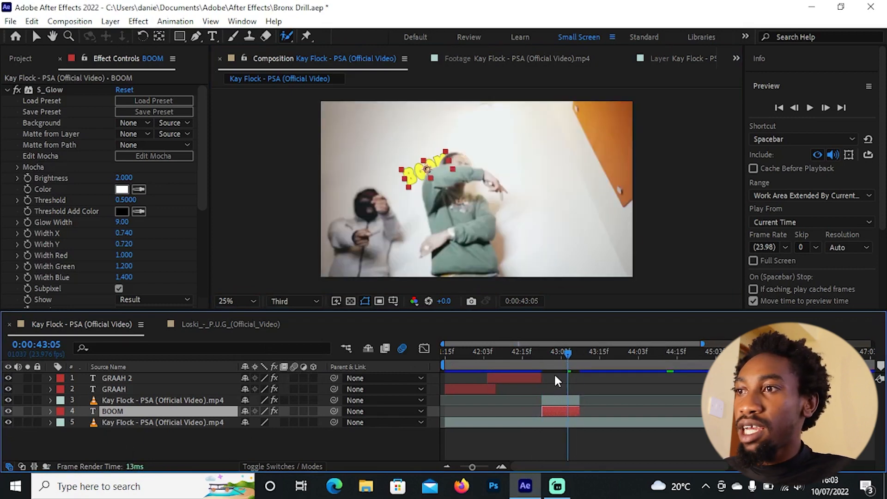
{"action": "left_click_drag", "start_coordinate": [548, 360], "coordinate": [573, 362]}
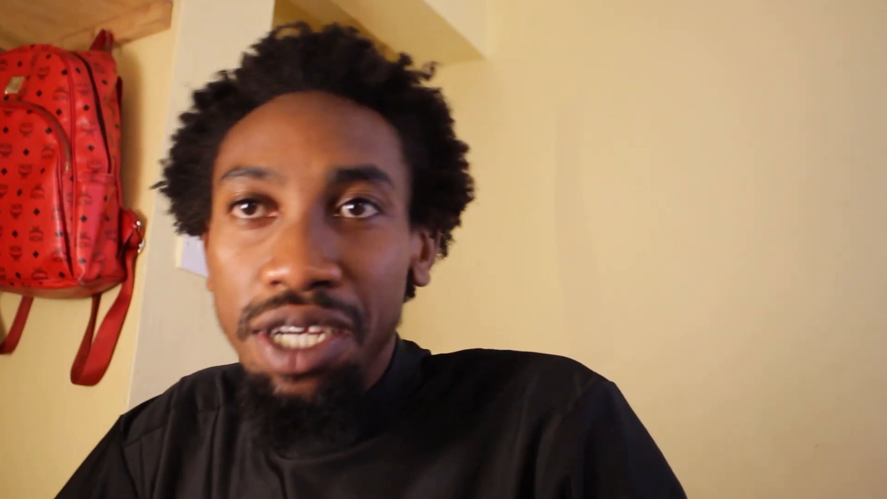